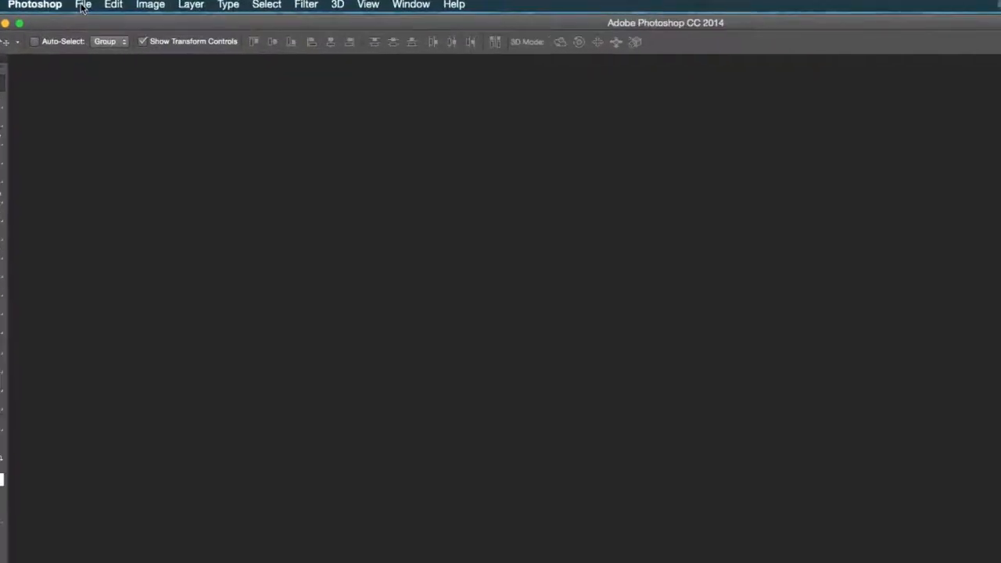
- Create a new document named 3dalex with the Web preset at 1024 x 768 pixels, 72 pixels/inch
{"action": "left_click", "coordinate": [83, 7]}
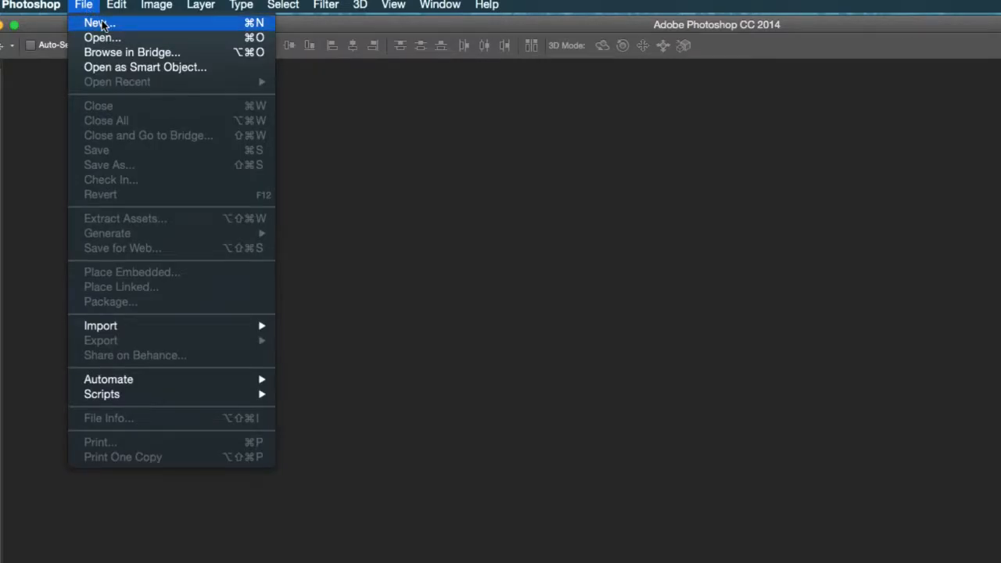
{"action": "left_click", "coordinate": [101, 23]}
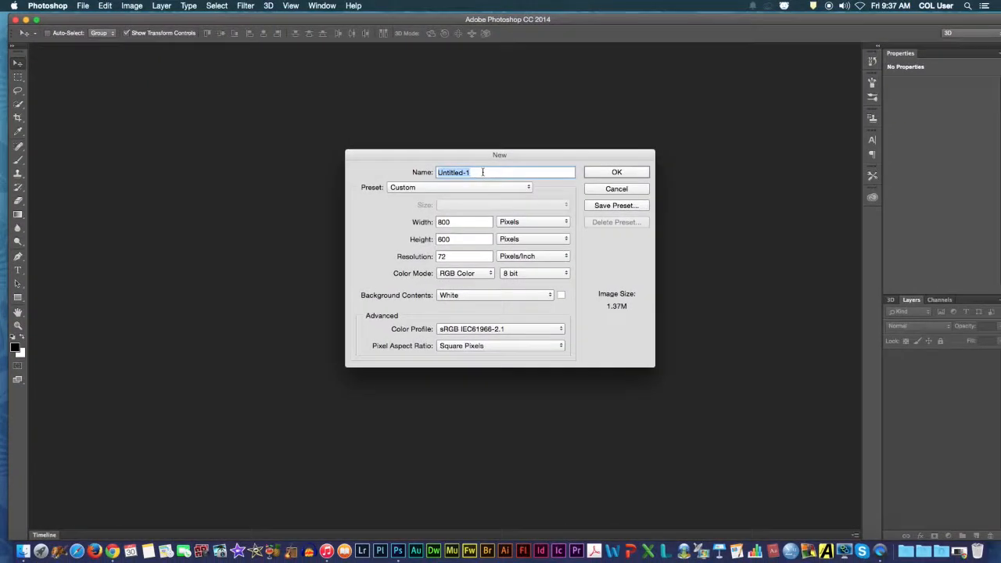
{"action": "type", "text": "3dalex"}
{"action": "left_click", "coordinate": [483, 187]}
{"action": "left_click", "coordinate": [464, 142]}
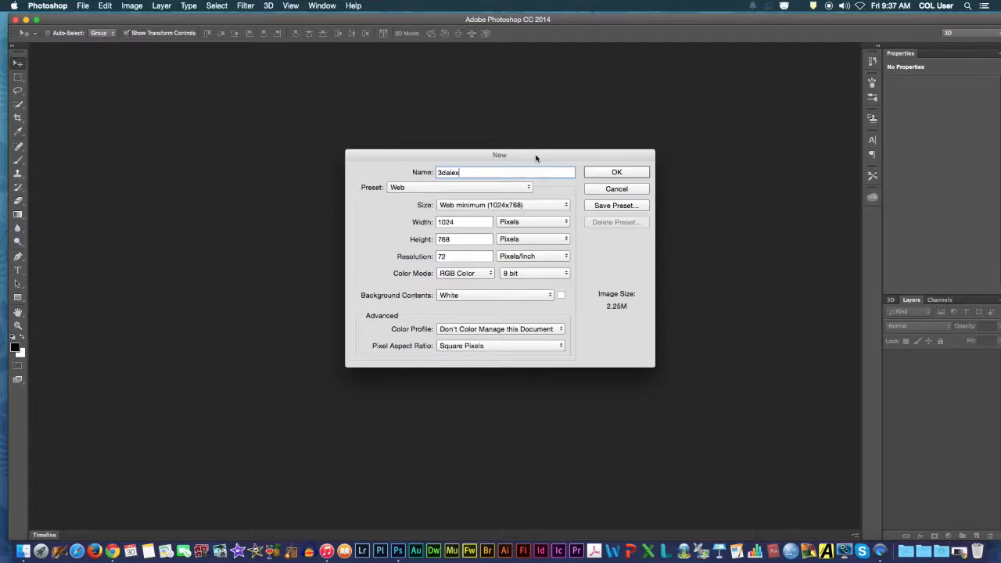
{"action": "left_click", "coordinate": [617, 173]}
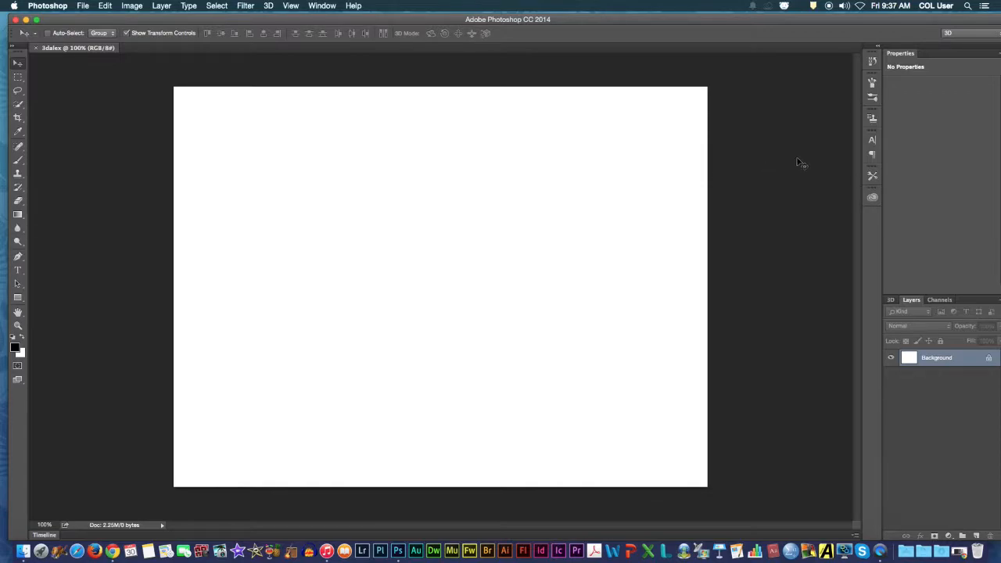
- Choose the 3D workspace and bring up the options for creating a new 3D object
{"action": "left_click", "coordinate": [957, 33]}
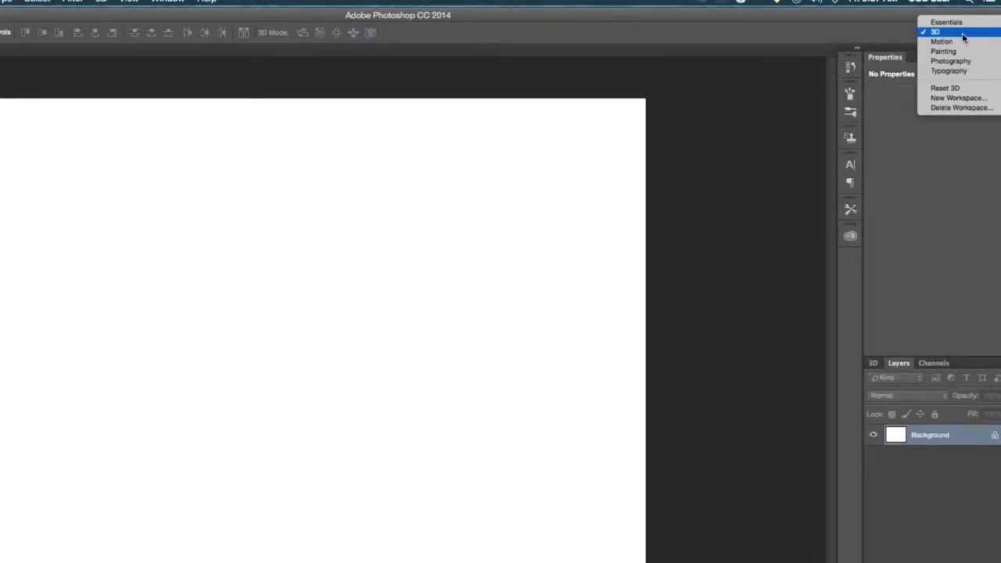
{"action": "left_click", "coordinate": [962, 33]}
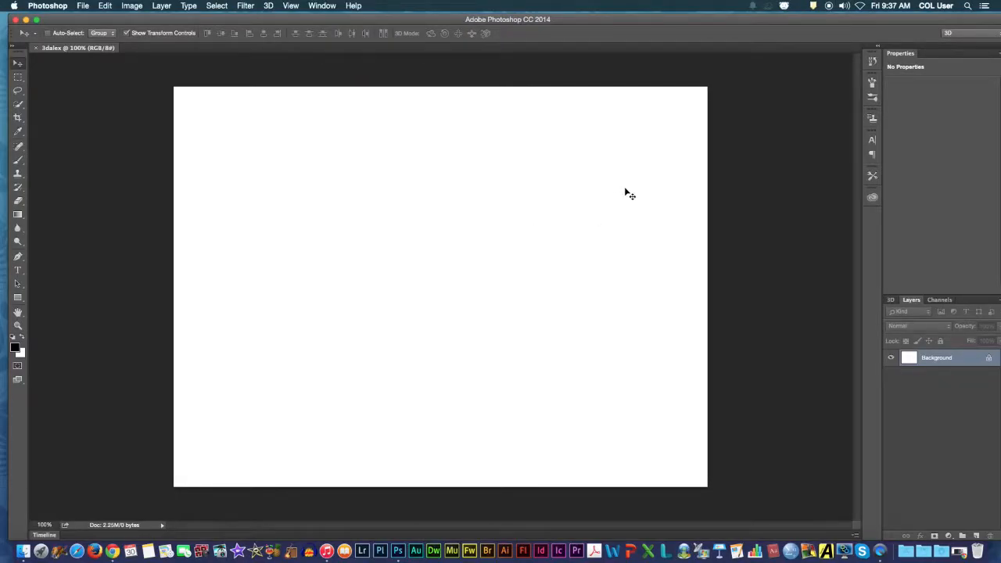
{"action": "left_click", "coordinate": [892, 300]}
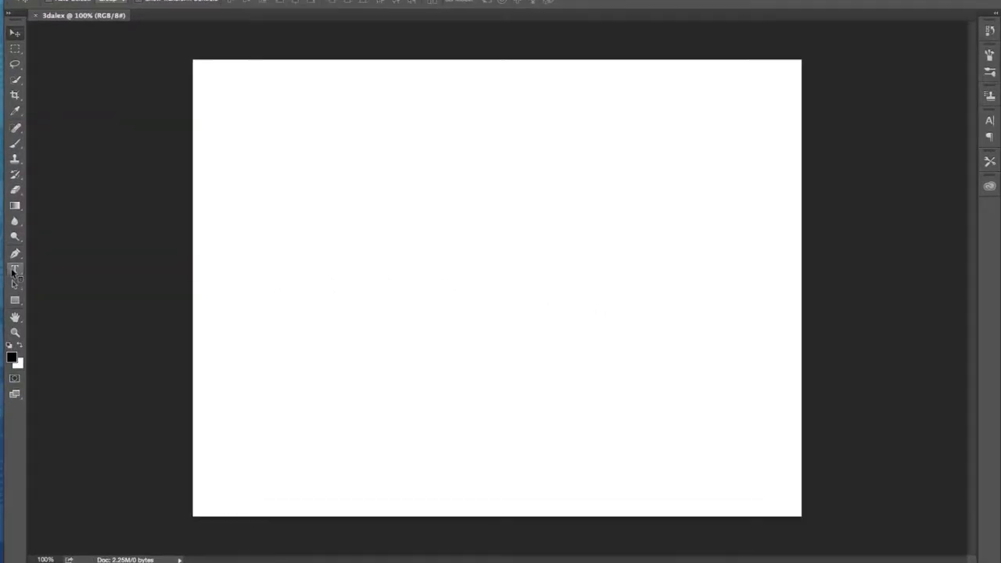
- Add the first name contained in the document's file name as a text layer and move it near the canvas centre
{"action": "left_click", "coordinate": [14, 269]}
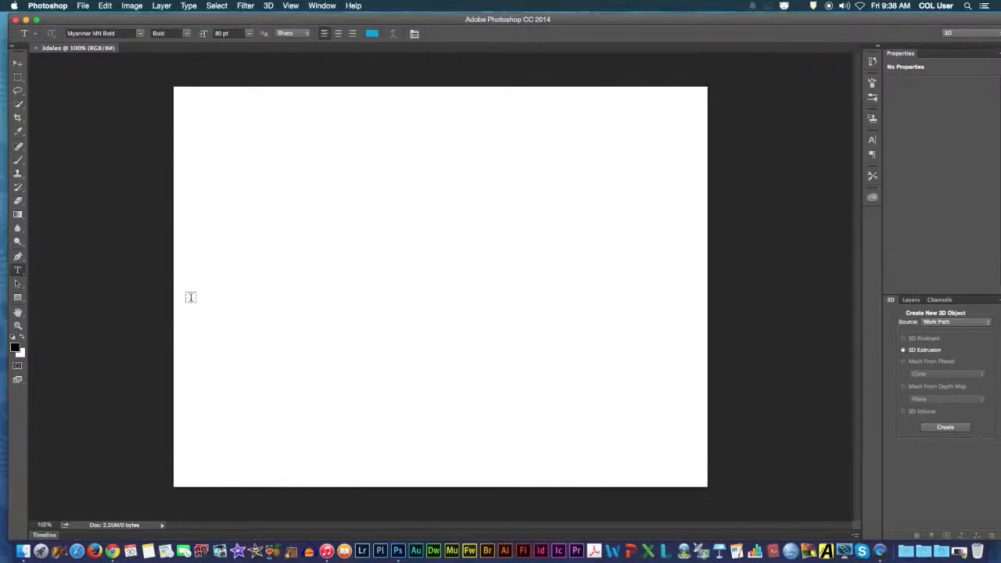
{"action": "left_click", "coordinate": [391, 288]}
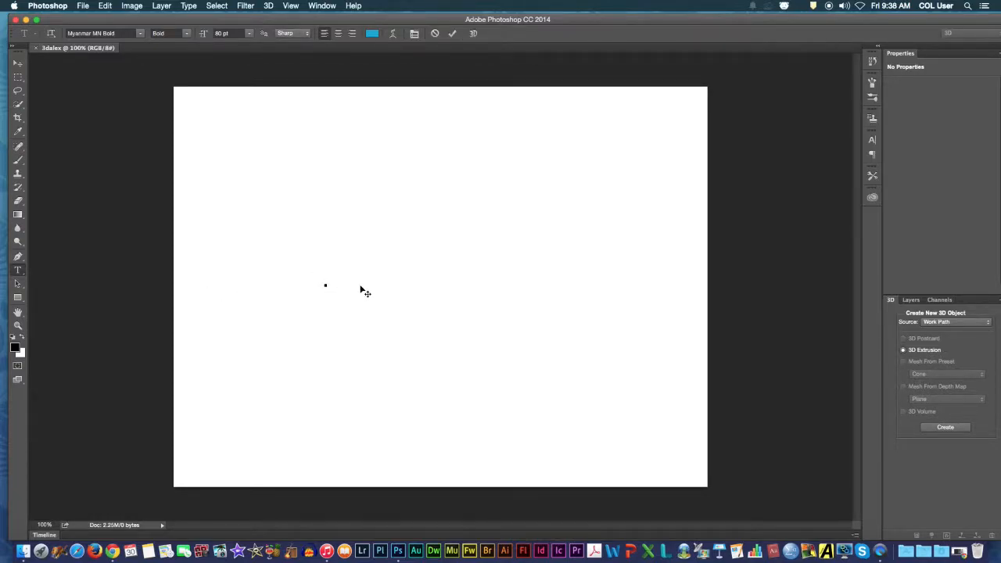
{"action": "type", "text": "Alex"}
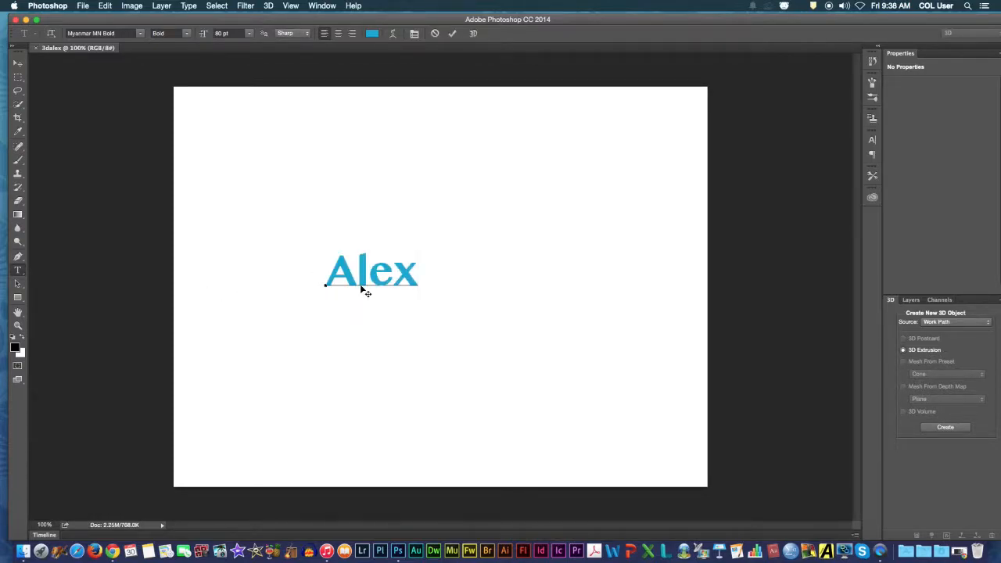
{"action": "left_click_drag", "start_coordinate": [436, 262], "coordinate": [501, 256]}
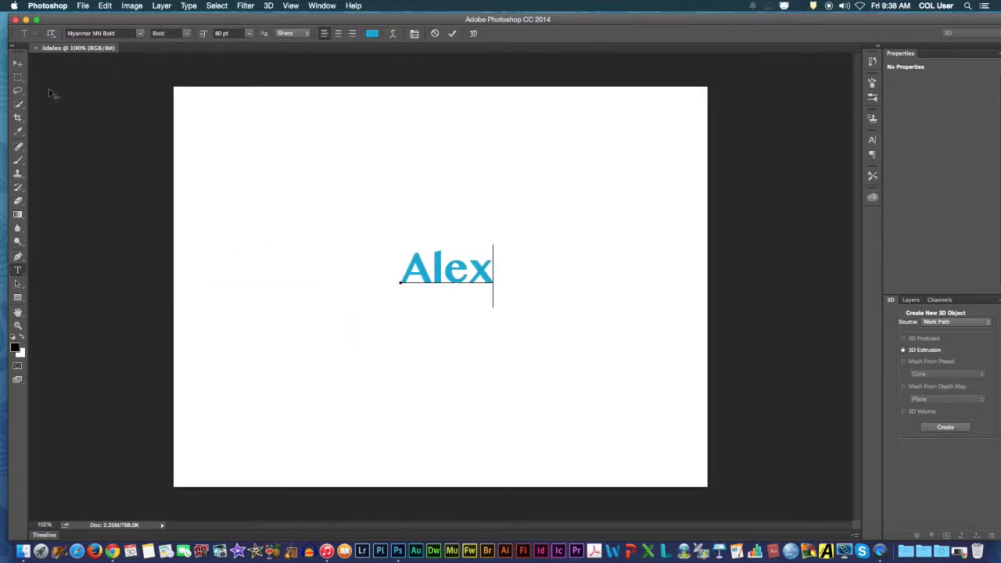
{"action": "left_click", "coordinate": [17, 63]}
{"action": "left_click", "coordinate": [474, 277]}
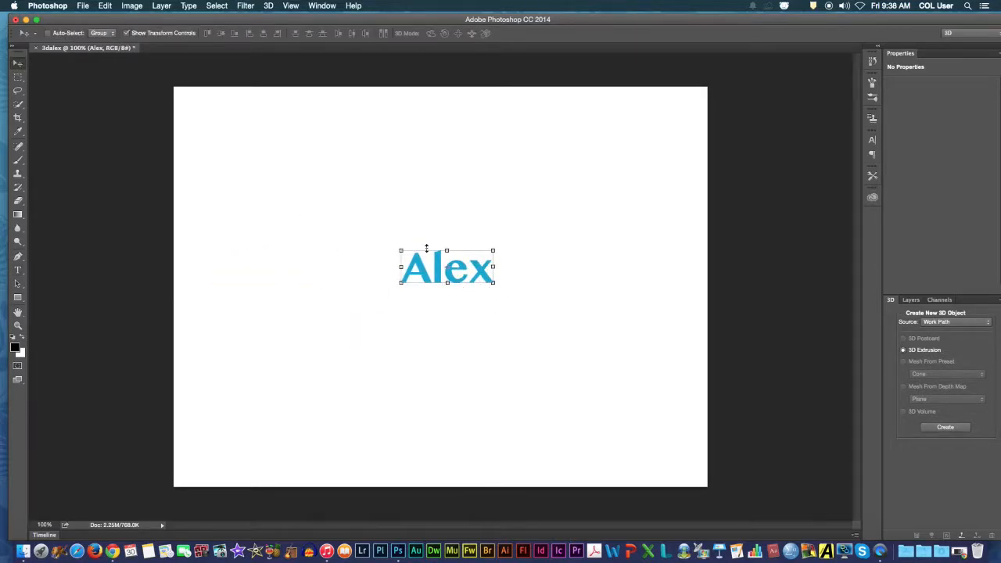
- Set the name text's font size to 150 pt and move the enlarged text back towards the canvas centre
{"action": "left_click", "coordinate": [17, 269]}
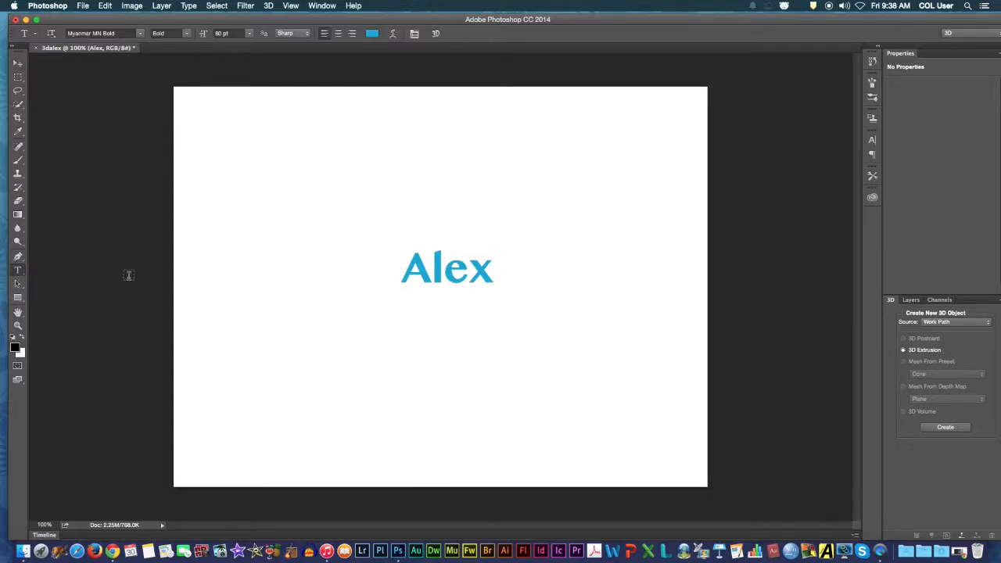
{"action": "left_click", "coordinate": [452, 264]}
{"action": "left_click_drag", "start_coordinate": [494, 271], "coordinate": [381, 259]}
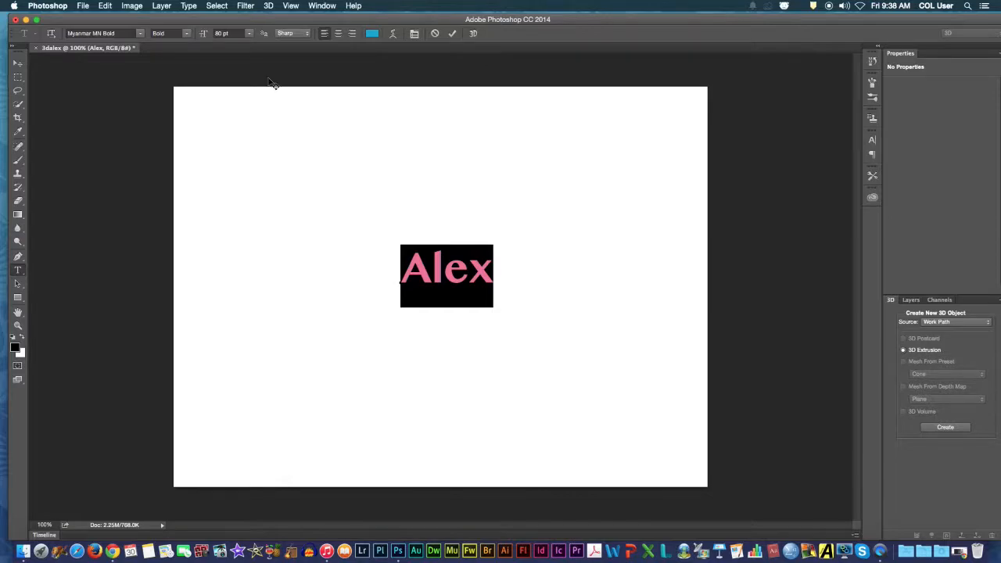
{"action": "left_click", "coordinate": [248, 33]}
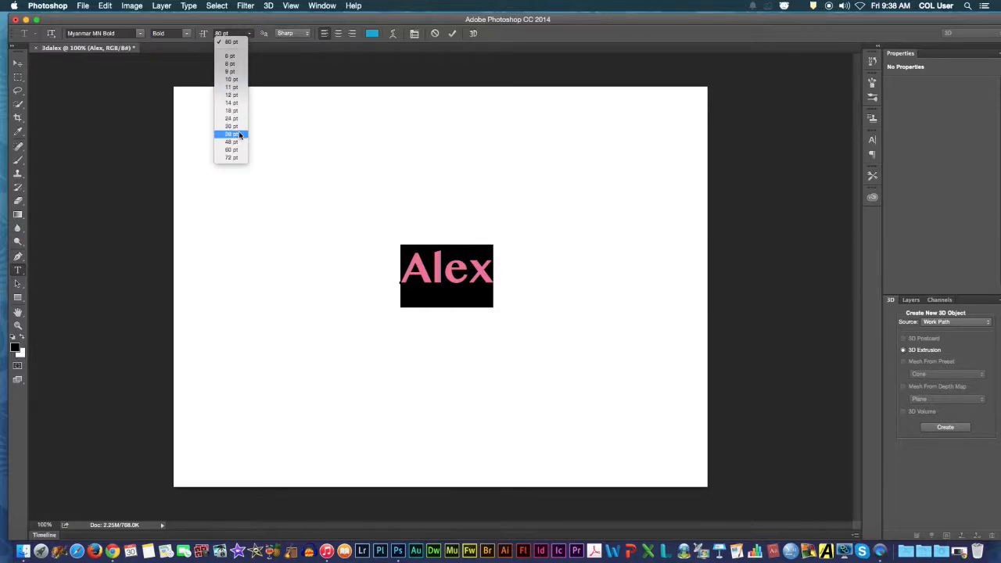
{"action": "left_click", "coordinate": [232, 157]}
{"action": "left_click", "coordinate": [227, 33]}
{"action": "type", "text": "150"}
{"action": "key", "text": "Return"}
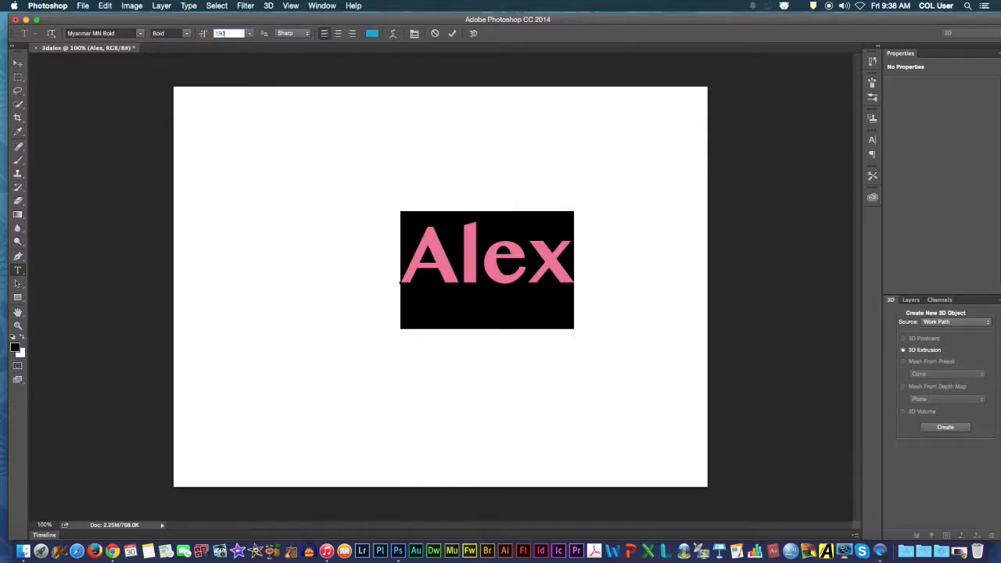
{"action": "left_click", "coordinate": [17, 62]}
{"action": "left_click_drag", "start_coordinate": [476, 270], "coordinate": [434, 266]}
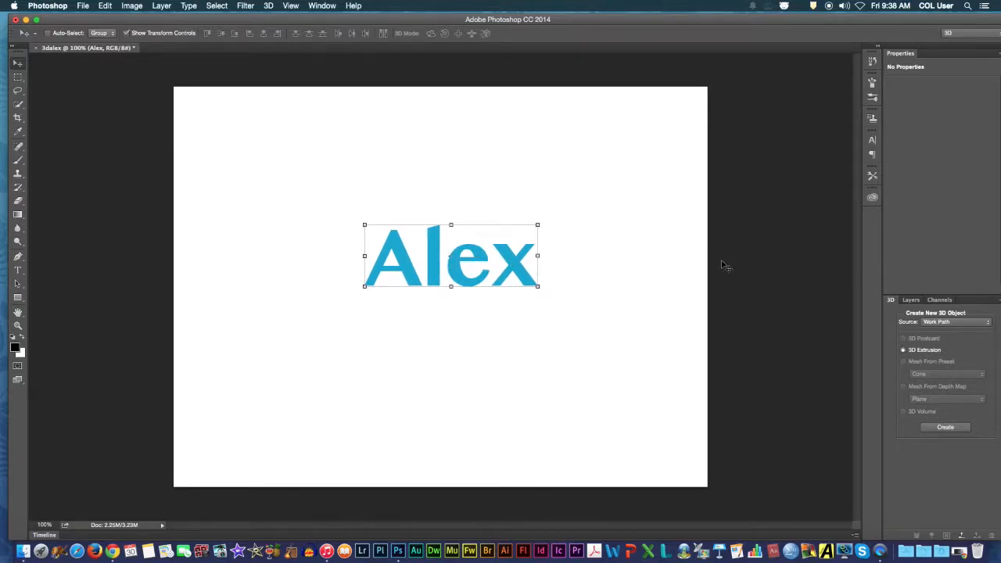
- Create a new 3D extrusion from the selected text layer
{"action": "left_click", "coordinate": [912, 301]}
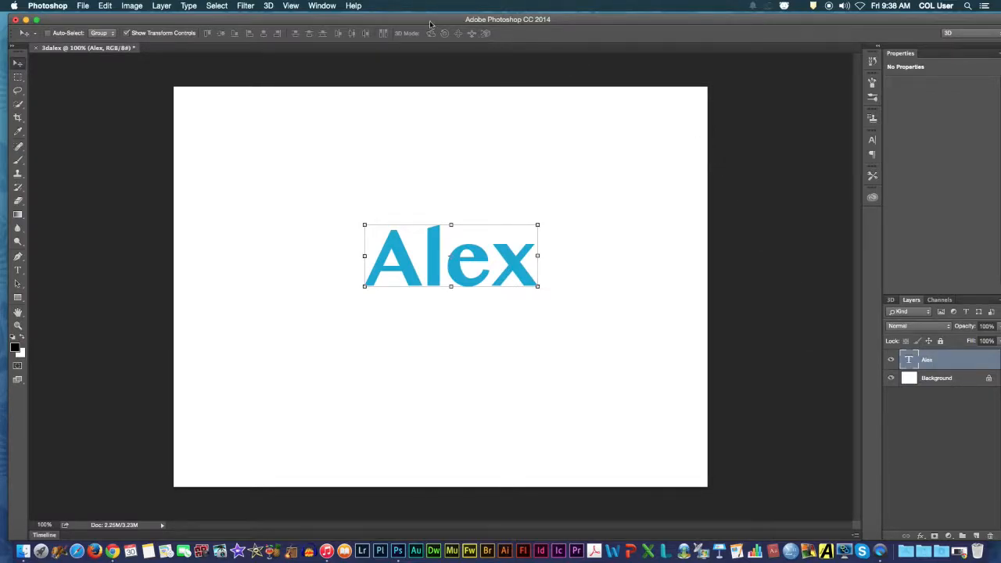
{"action": "left_click", "coordinate": [269, 6]}
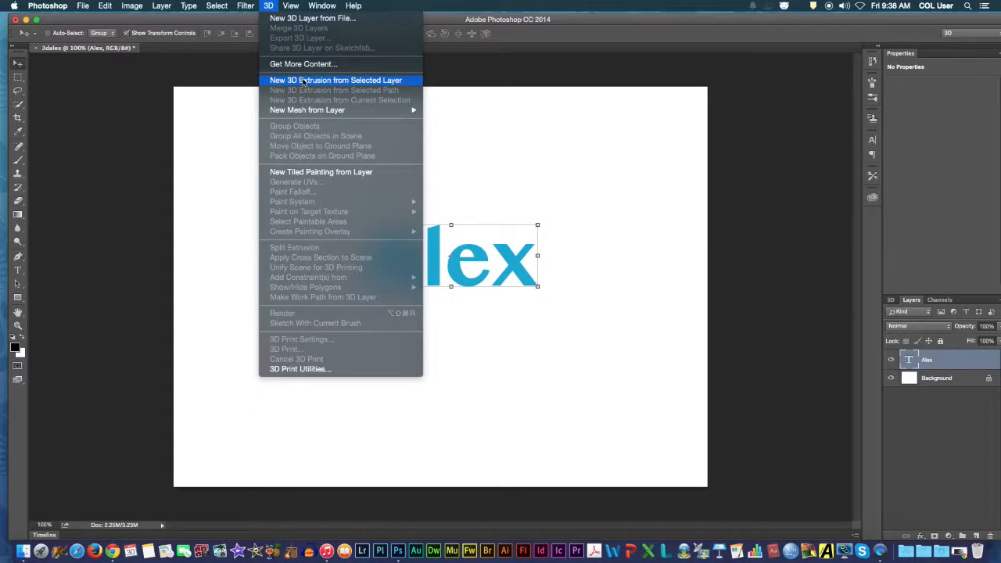
{"action": "left_click", "coordinate": [303, 80]}
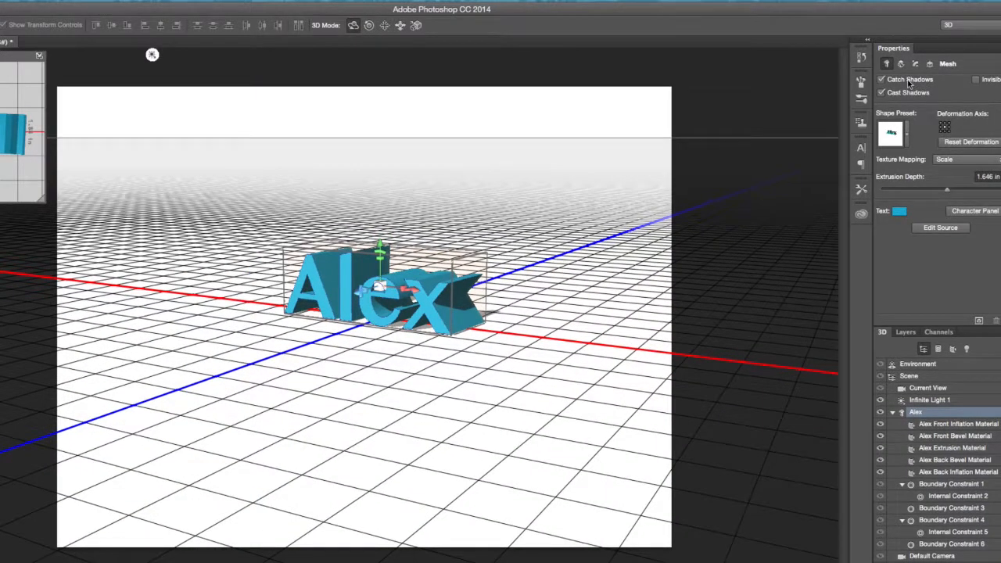
- Switch off Catch Shadows for the text mesh and toggle Cast Shadows off and on to compare the ground shadow
{"action": "left_click", "coordinate": [910, 81]}
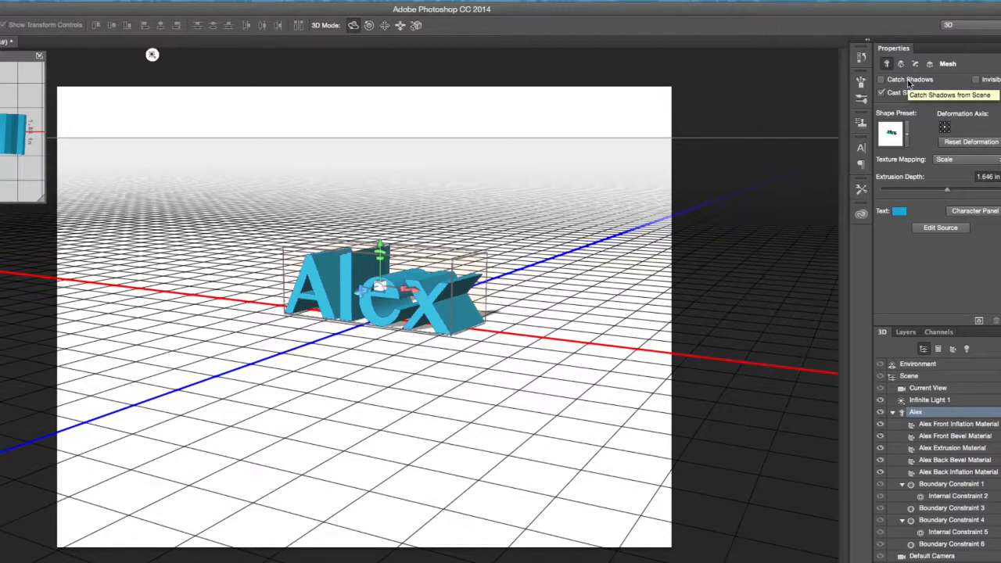
{"action": "left_click", "coordinate": [906, 91]}
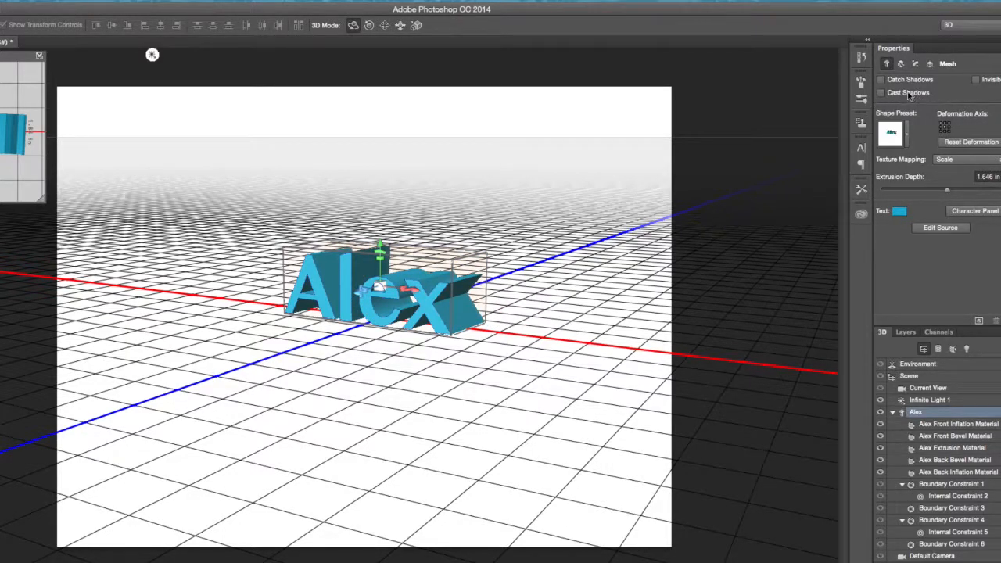
{"action": "left_click", "coordinate": [908, 93]}
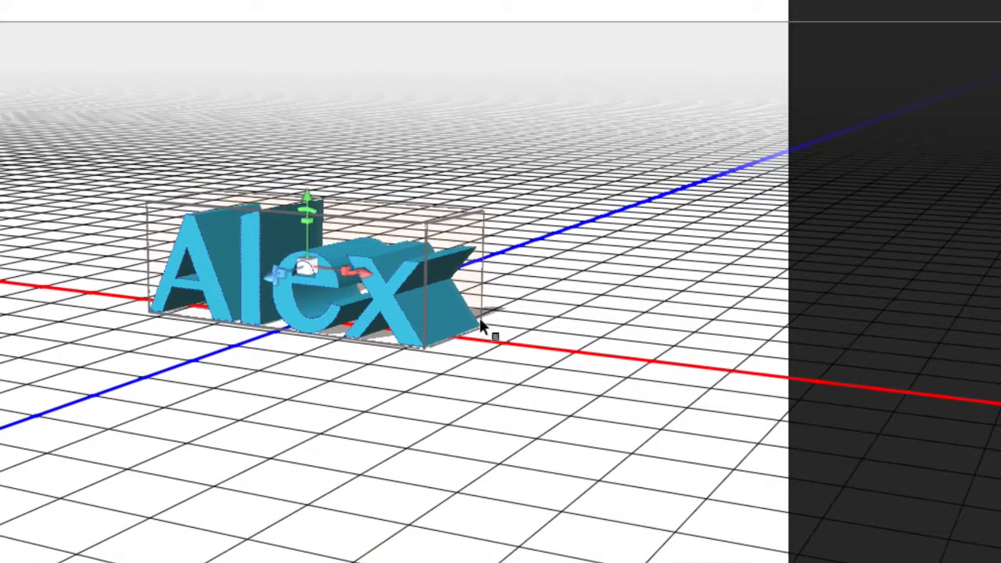
{"action": "mouse_move", "coordinate": [491, 313]}
{"action": "left_mouse_down"}
{"action": "mouse_move", "coordinate": [482, 319]}
{"action": "mouse_move", "coordinate": [509, 313]}
{"action": "left_mouse_up"}
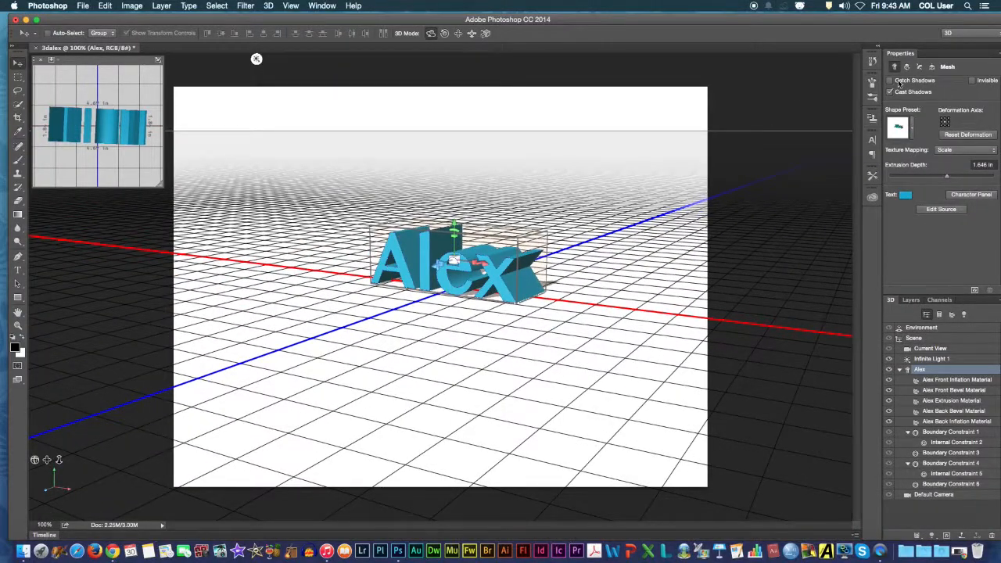
- Try the Invisible option on the text mesh and switch it off again
{"action": "left_click", "coordinate": [973, 82]}
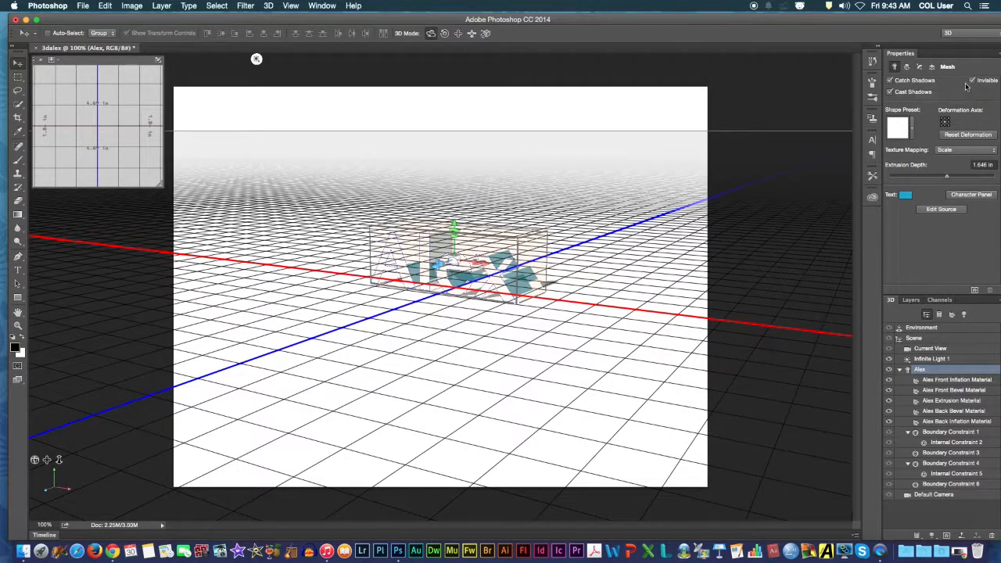
{"action": "left_click", "coordinate": [971, 83]}
{"action": "left_click", "coordinate": [971, 83]}
{"action": "left_click", "coordinate": [972, 85]}
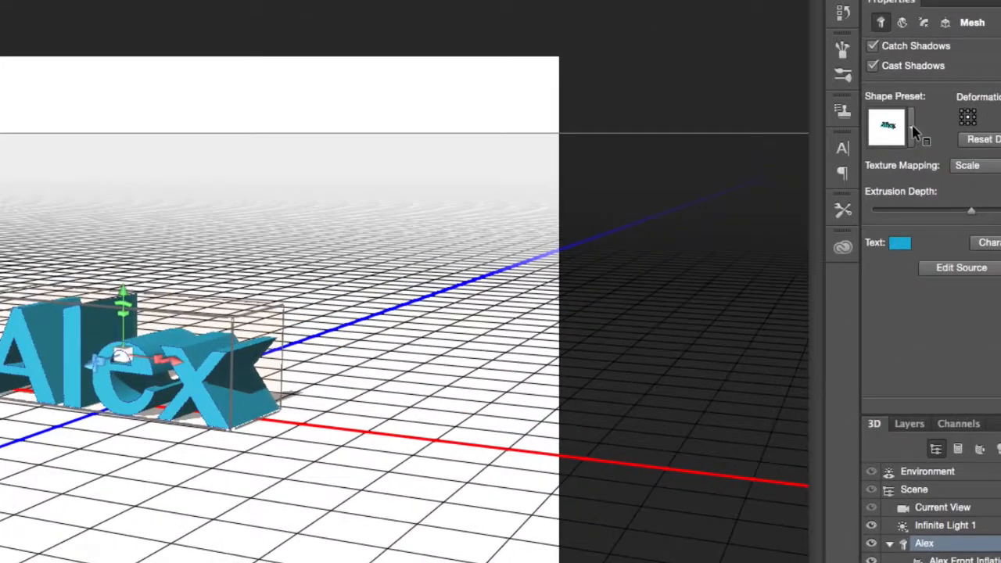
- Open the text mesh's shape presets in Large List view, starting from the first preset
{"action": "left_click", "coordinate": [913, 126]}
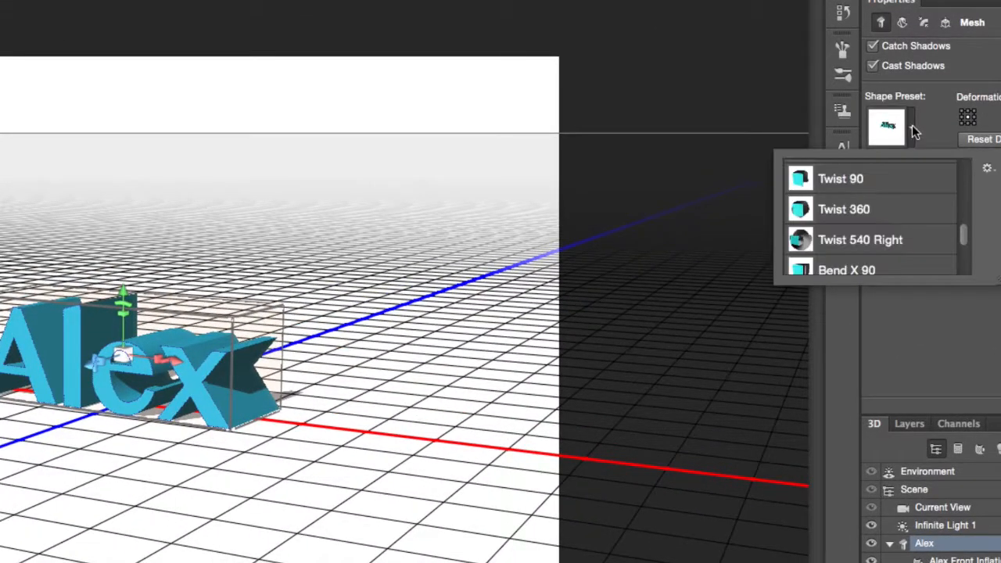
{"action": "left_click", "coordinate": [987, 169]}
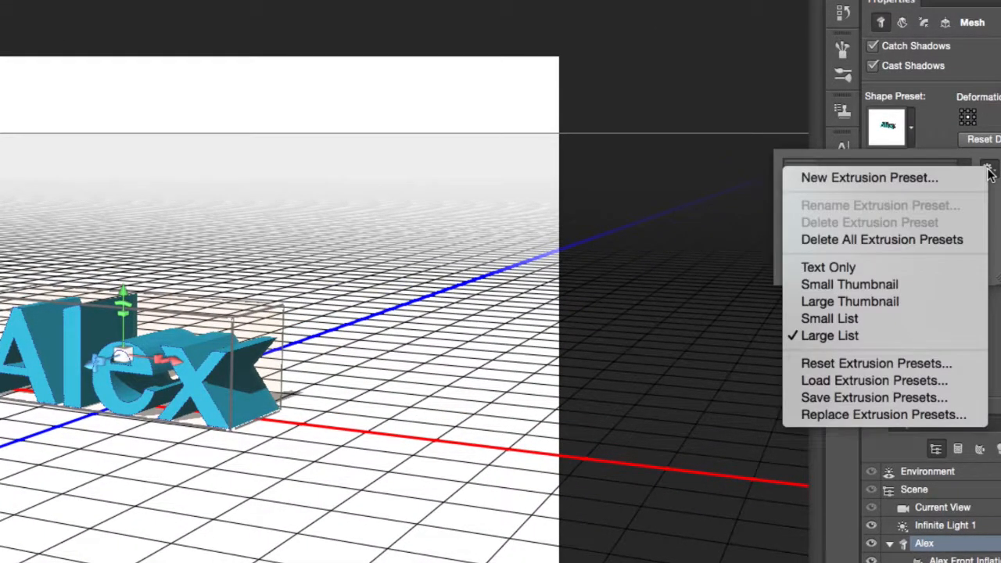
{"action": "left_click", "coordinate": [863, 336]}
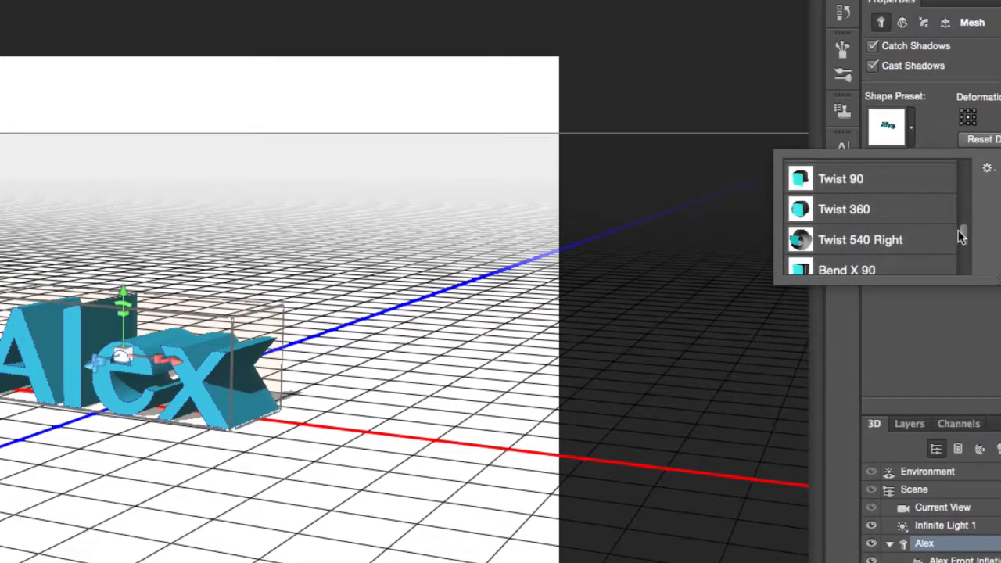
{"action": "left_click_drag", "start_coordinate": [964, 225], "coordinate": [957, 165]}
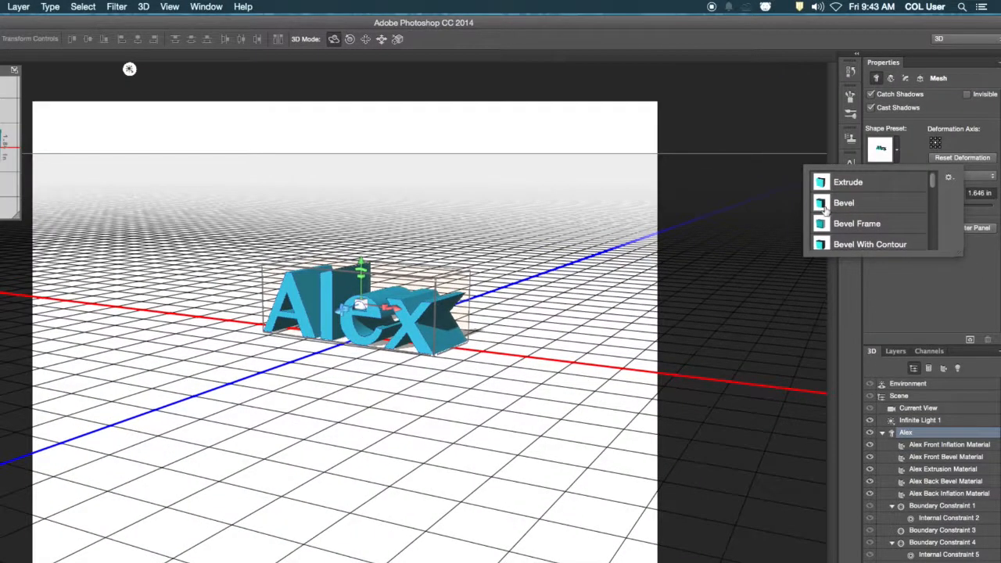
- Try the Bevel, Inflate and Pillow Inflate shape presets on the text mesh
{"action": "left_click", "coordinate": [845, 208]}
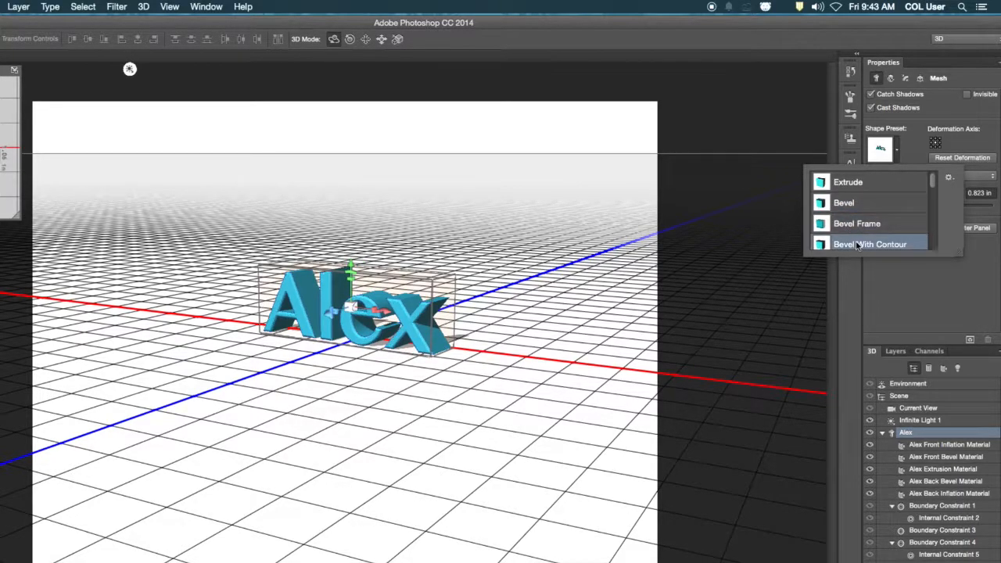
{"action": "scroll", "coordinate": [859, 235], "scroll_direction": "down", "scroll_amount": 3}
{"action": "left_click", "coordinate": [858, 207]}
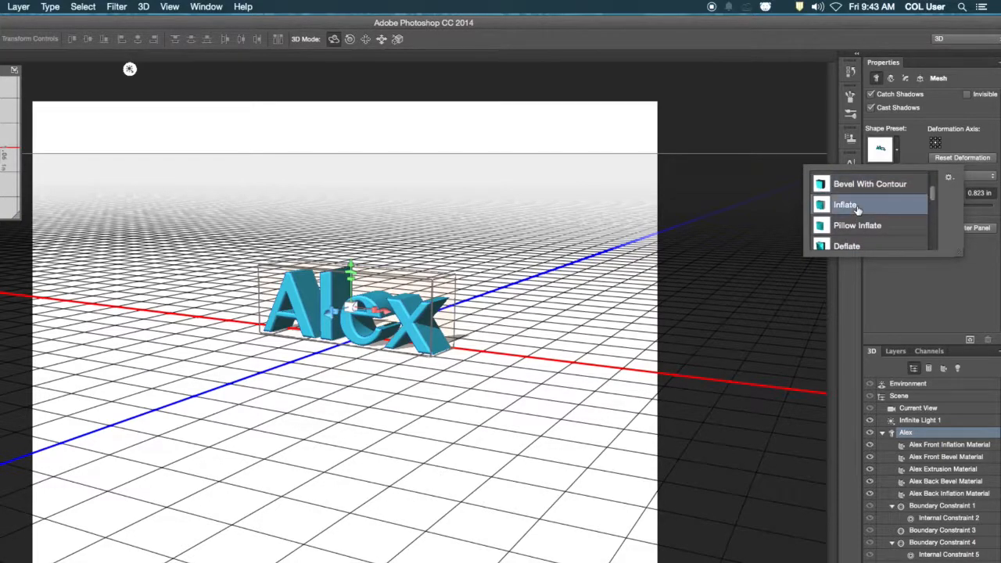
{"action": "left_click", "coordinate": [856, 223]}
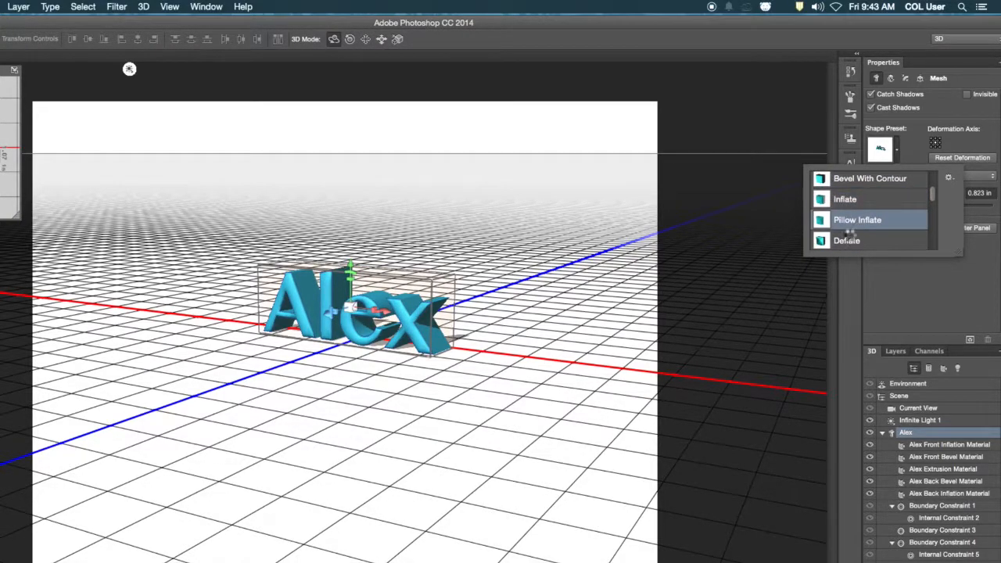
- Apply the Twist 360 shape preset to the text mesh
{"action": "scroll", "coordinate": [853, 242], "scroll_direction": "down", "scroll_amount": 5}
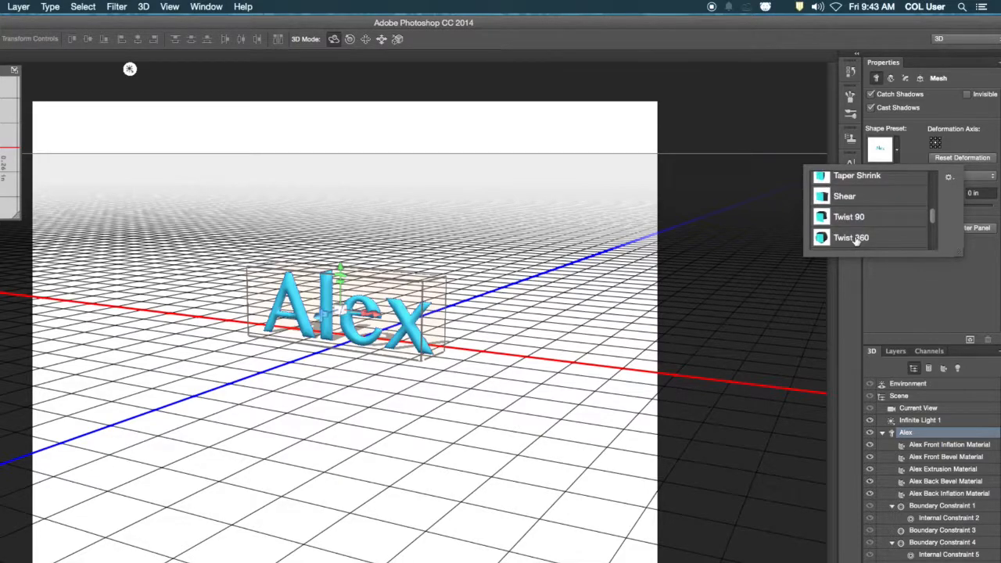
{"action": "left_click", "coordinate": [857, 239]}
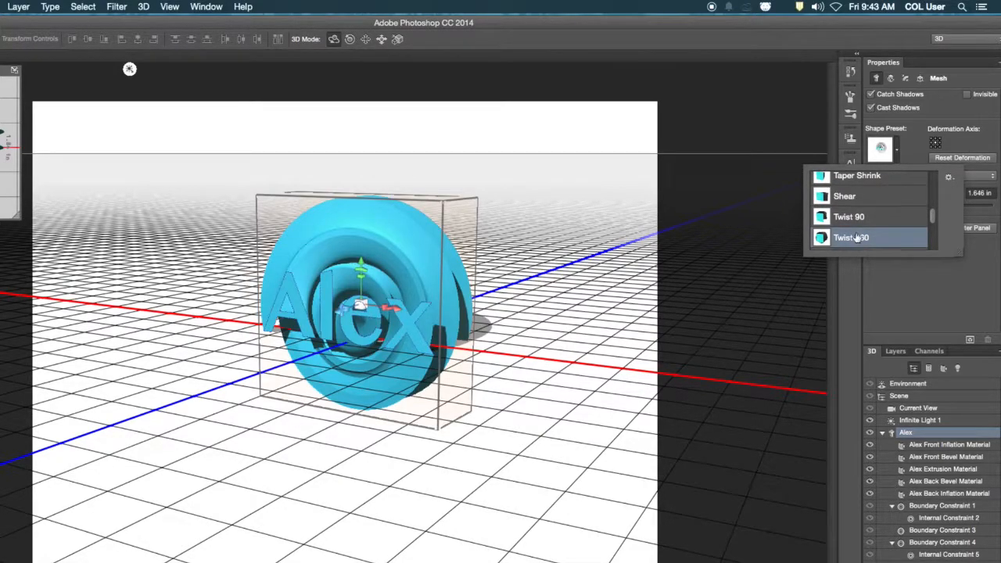
- Try the Taper Shrink shape preset on the text mesh and switch it to the Extrude preset
{"action": "scroll", "coordinate": [857, 239], "scroll_direction": "up", "scroll_amount": 4}
{"action": "scroll", "coordinate": [855, 240], "scroll_direction": "down", "scroll_amount": 1}
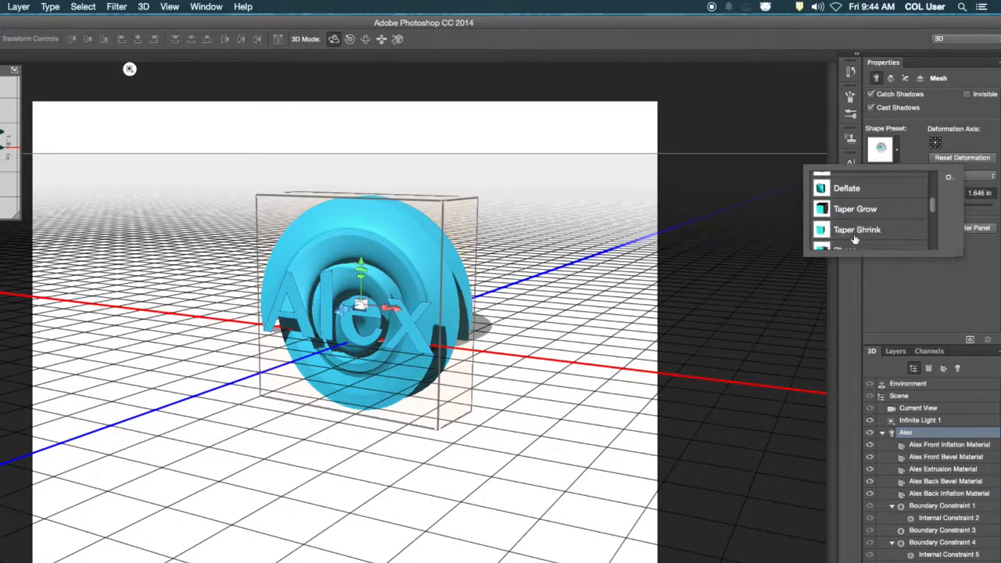
{"action": "left_click", "coordinate": [856, 231]}
{"action": "scroll", "coordinate": [856, 227], "scroll_direction": "up", "scroll_amount": 5}
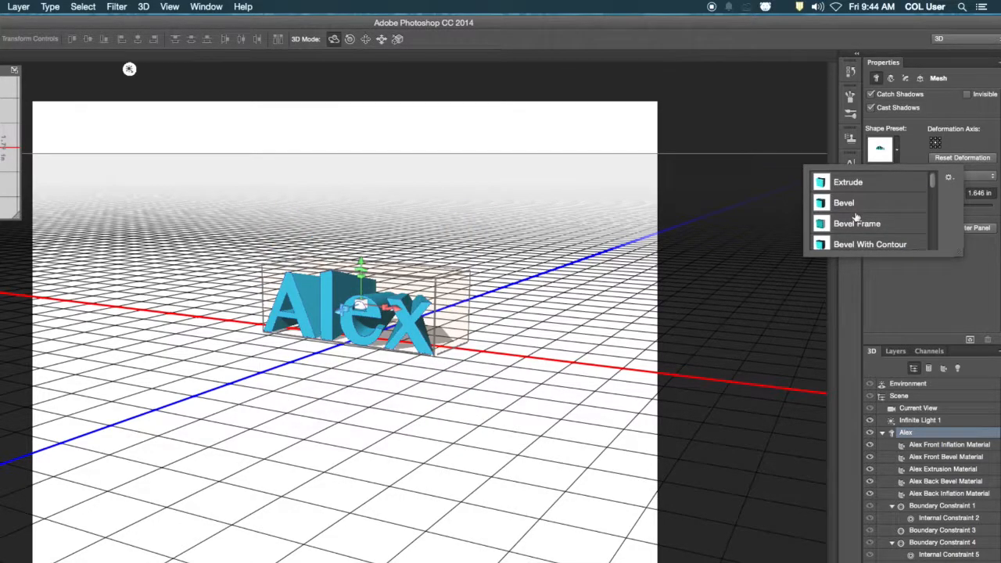
{"action": "left_click", "coordinate": [872, 182]}
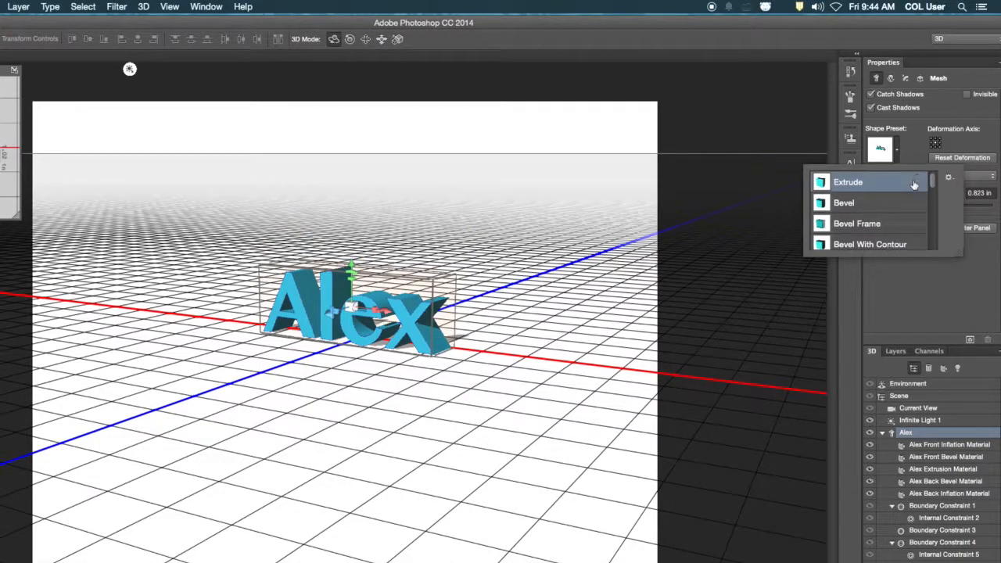
{"action": "left_click", "coordinate": [888, 301]}
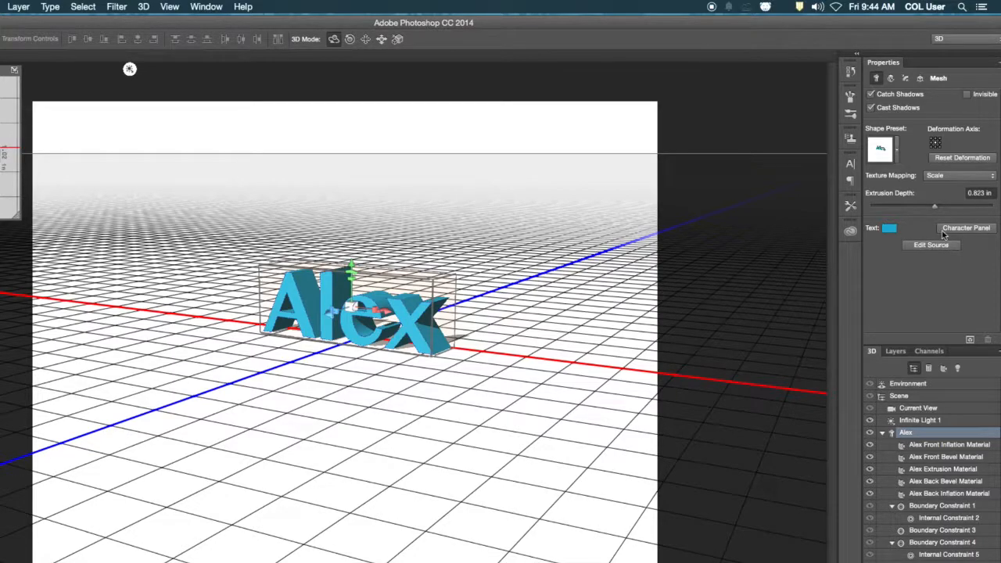
- Reset the text mesh's deformation and try out its extrusion depth, leaving it at 1.646 in
{"action": "left_click", "coordinate": [950, 159]}
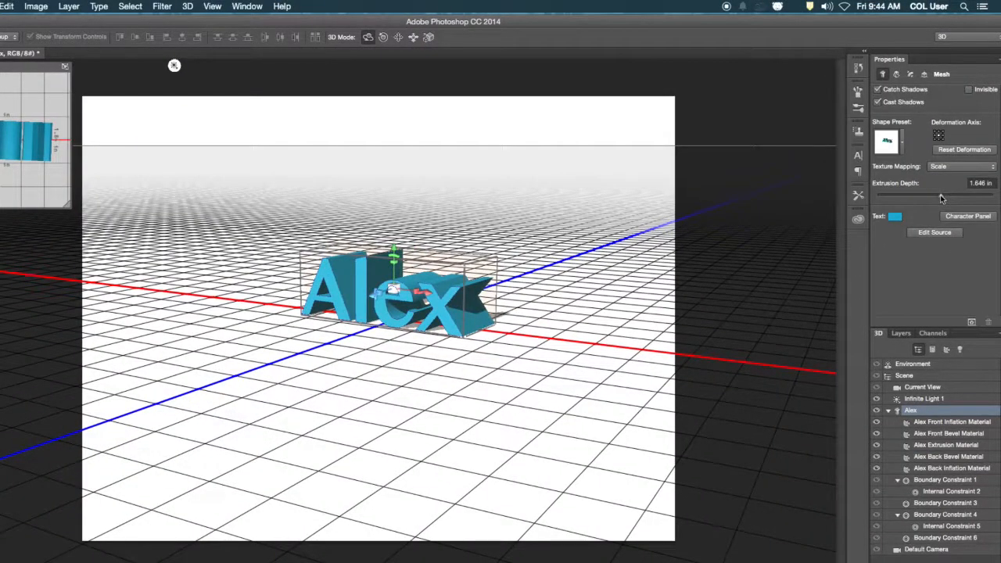
{"action": "mouse_move", "coordinate": [941, 198]}
{"action": "left_mouse_down"}
{"action": "mouse_move", "coordinate": [920, 198]}
{"action": "mouse_move", "coordinate": [971, 197]}
{"action": "mouse_move", "coordinate": [941, 196]}
{"action": "left_mouse_up"}
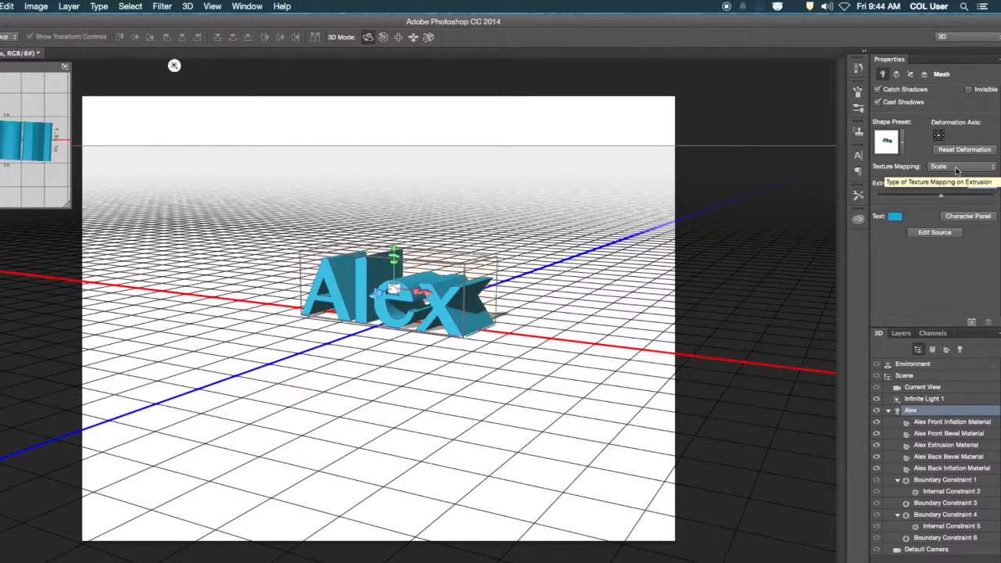
- Try the Tile and Fill texture mappings on the text mesh and settle on Tile
{"action": "left_click", "coordinate": [956, 167]}
{"action": "left_click", "coordinate": [957, 174]}
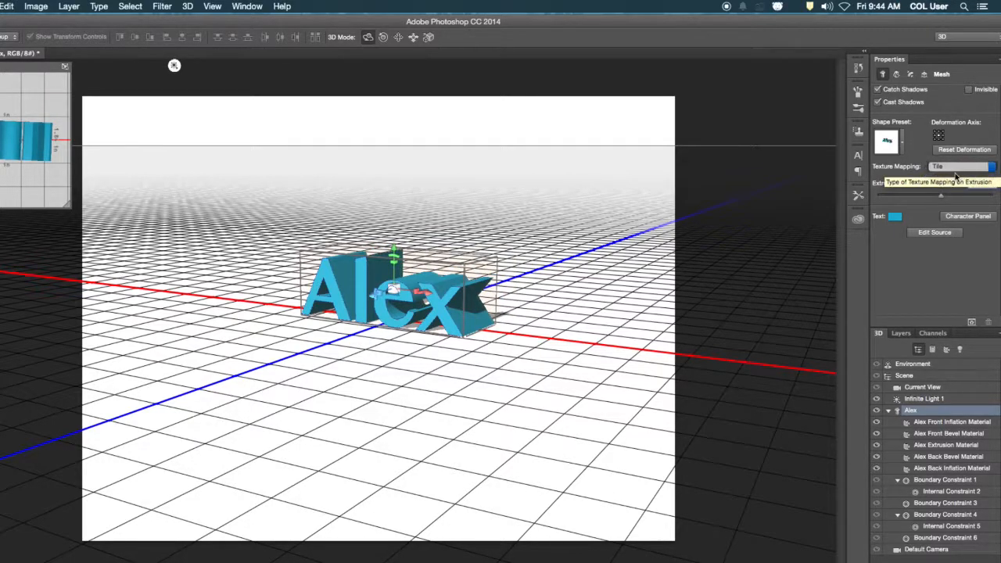
{"action": "left_click", "coordinate": [956, 169]}
{"action": "left_click", "coordinate": [956, 175]}
{"action": "left_click", "coordinate": [956, 168]}
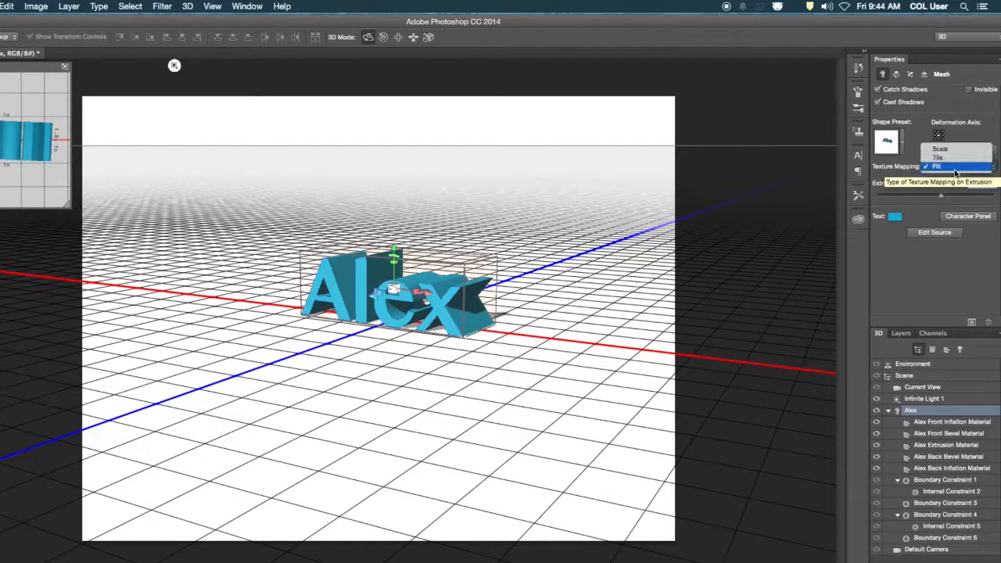
{"action": "left_click", "coordinate": [952, 157]}
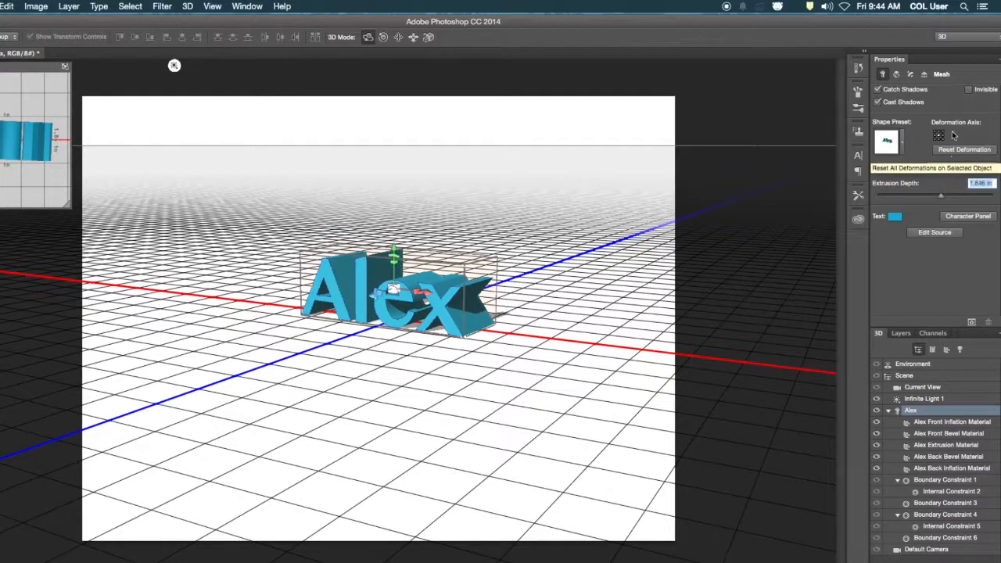
- In the text mesh's Deform properties, try out the extrusion depth and twist, ending at 1.646 in and 0°
{"action": "left_click", "coordinate": [898, 75]}
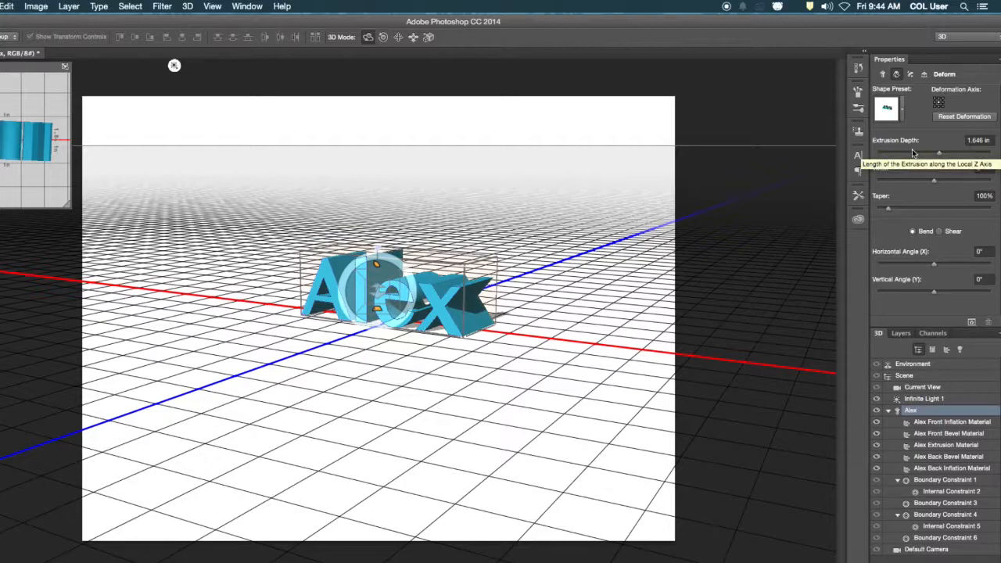
{"action": "mouse_move", "coordinate": [939, 153]}
{"action": "left_mouse_down"}
{"action": "mouse_move", "coordinate": [962, 155]}
{"action": "mouse_move", "coordinate": [912, 155]}
{"action": "mouse_move", "coordinate": [937, 157]}
{"action": "left_mouse_up"}
{"action": "left_click", "coordinate": [949, 121]}
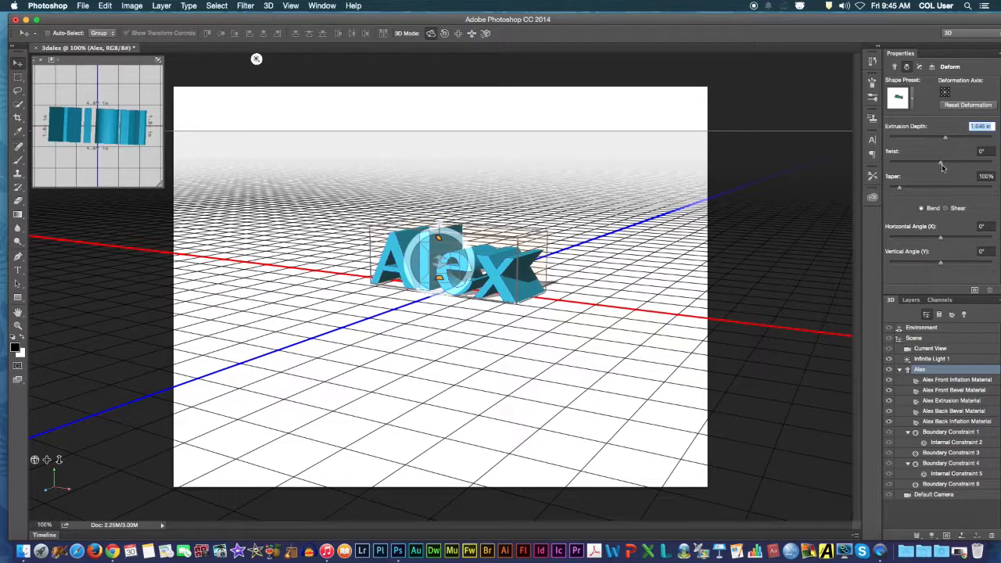
{"action": "mouse_move", "coordinate": [943, 167]}
{"action": "left_mouse_down"}
{"action": "mouse_move", "coordinate": [960, 164]}
{"action": "mouse_move", "coordinate": [914, 166]}
{"action": "mouse_move", "coordinate": [941, 166]}
{"action": "left_mouse_up"}
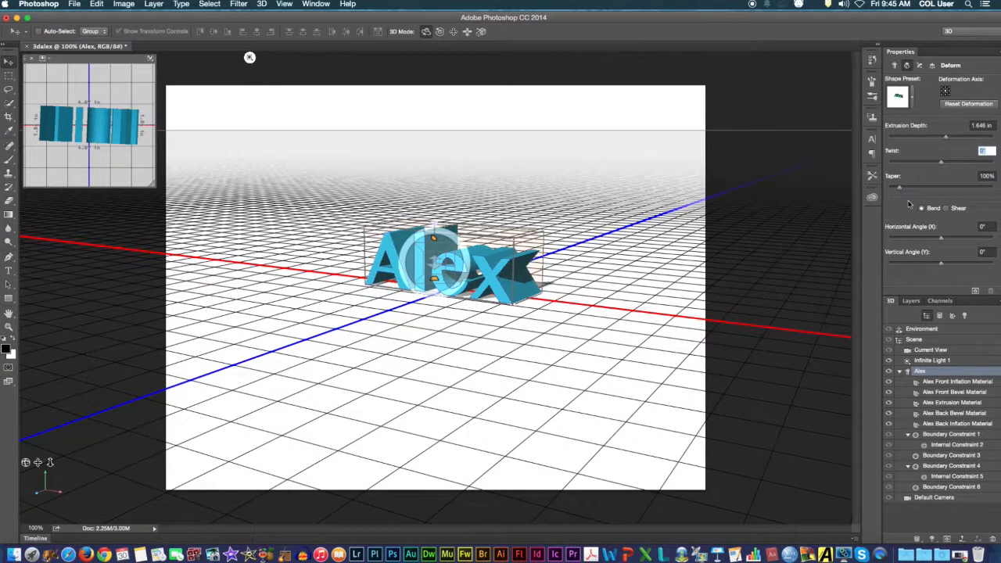
- Try a taper of 167% on the text mesh and reset the deformation
{"action": "mouse_move", "coordinate": [902, 190]}
{"action": "left_mouse_down"}
{"action": "mouse_move", "coordinate": [938, 189]}
{"action": "mouse_move", "coordinate": [879, 191]}
{"action": "mouse_move", "coordinate": [906, 189]}
{"action": "left_mouse_up"}
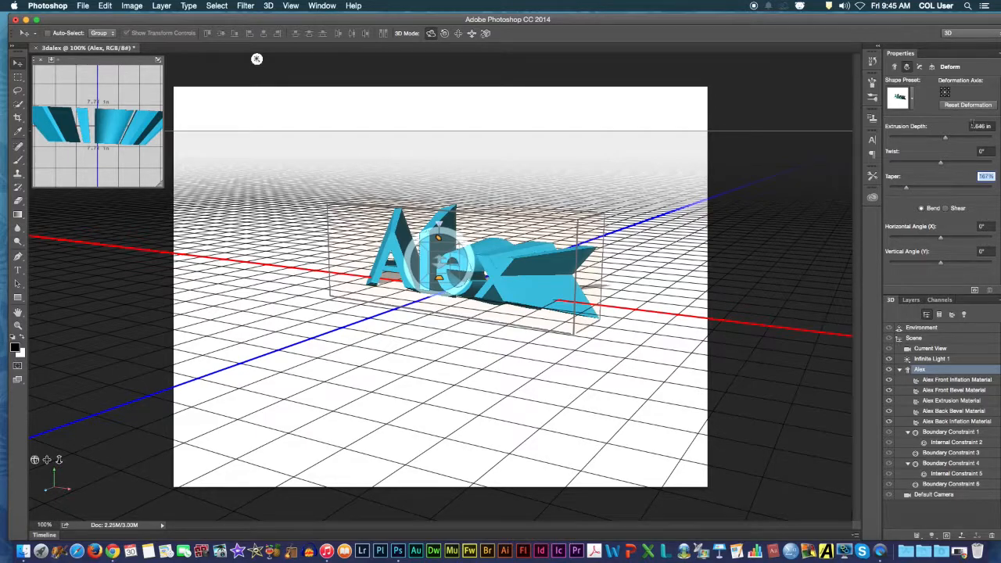
{"action": "left_click", "coordinate": [967, 106]}
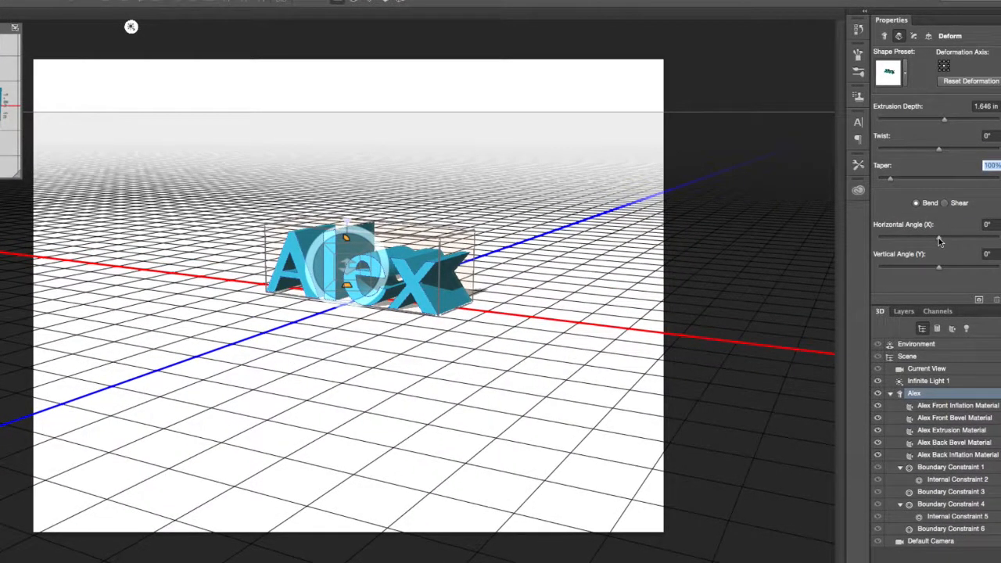
- Try different horizontal (X) and vertical (Y) deformation angles on the text mesh
{"action": "mouse_move", "coordinate": [938, 242]}
{"action": "left_mouse_down"}
{"action": "mouse_move", "coordinate": [904, 239]}
{"action": "mouse_move", "coordinate": [974, 240]}
{"action": "mouse_move", "coordinate": [938, 240]}
{"action": "left_mouse_up"}
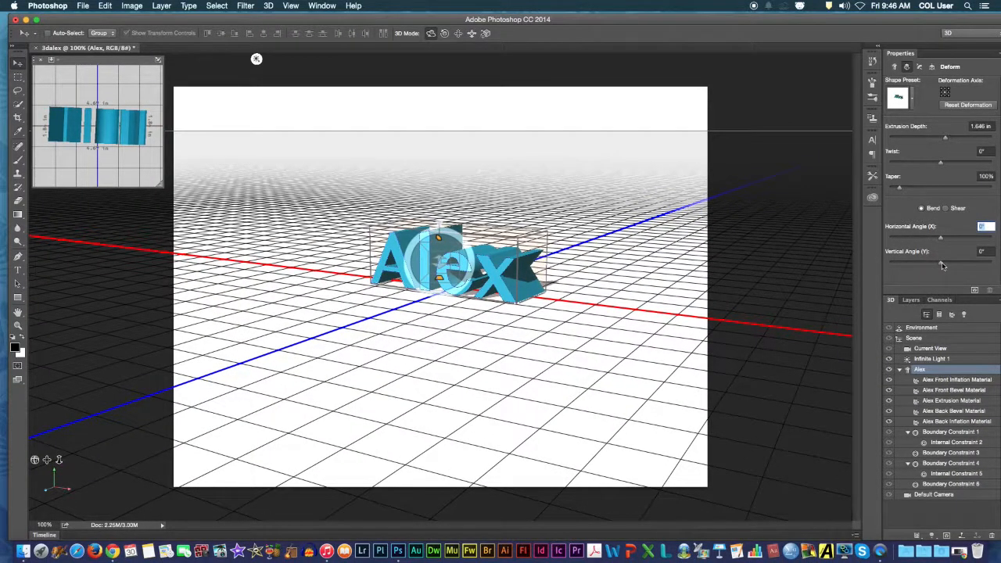
{"action": "mouse_move", "coordinate": [942, 267]}
{"action": "left_mouse_down"}
{"action": "mouse_move", "coordinate": [986, 266]}
{"action": "mouse_move", "coordinate": [898, 266]}
{"action": "mouse_move", "coordinate": [942, 263]}
{"action": "left_mouse_up"}
{"action": "mouse_move", "coordinate": [943, 237]}
{"action": "left_mouse_down"}
{"action": "mouse_move", "coordinate": [986, 239]}
{"action": "mouse_move", "coordinate": [941, 239]}
{"action": "left_mouse_up"}
{"action": "mouse_move", "coordinate": [940, 265]}
{"action": "left_mouse_down"}
{"action": "mouse_move", "coordinate": [912, 266]}
{"action": "mouse_move", "coordinate": [945, 266]}
{"action": "left_mouse_up"}
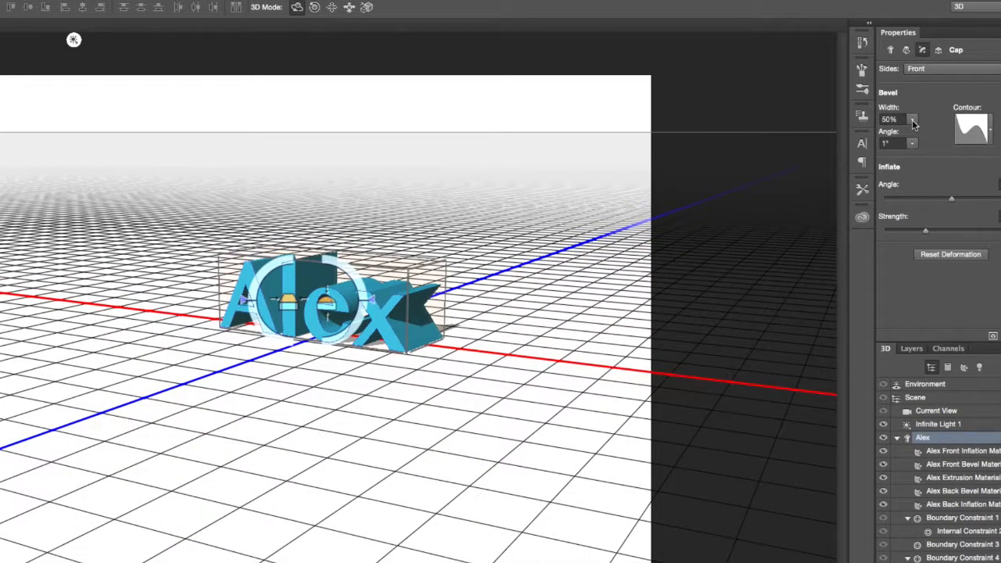
- Set the front cap's bevel width to 69% and its bevel angle to 85°
{"action": "left_click", "coordinate": [912, 120]}
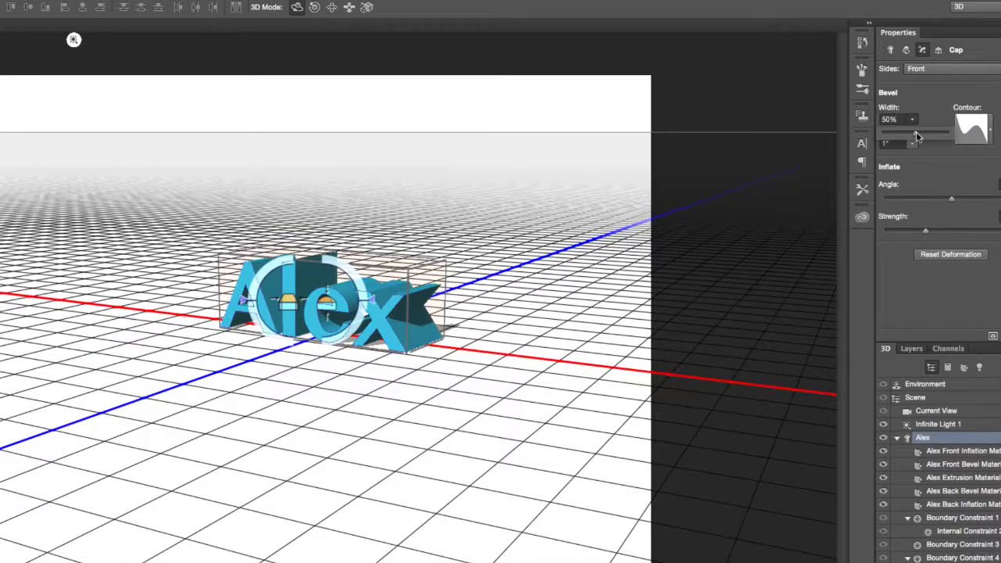
{"action": "mouse_move", "coordinate": [917, 138]}
{"action": "left_mouse_down"}
{"action": "mouse_move", "coordinate": [940, 139]}
{"action": "mouse_move", "coordinate": [924, 139]}
{"action": "left_mouse_up"}
{"action": "mouse_move", "coordinate": [919, 140]}
{"action": "left_mouse_down"}
{"action": "mouse_move", "coordinate": [889, 134]}
{"action": "mouse_move", "coordinate": [920, 136]}
{"action": "mouse_move", "coordinate": [906, 157]}
{"action": "mouse_move", "coordinate": [882, 158]}
{"action": "mouse_move", "coordinate": [953, 159]}
{"action": "mouse_move", "coordinate": [928, 134]}
{"action": "mouse_move", "coordinate": [948, 133]}
{"action": "mouse_move", "coordinate": [860, 139]}
{"action": "mouse_move", "coordinate": [928, 143]}
{"action": "left_mouse_up"}
{"action": "left_click", "coordinate": [913, 144]}
{"action": "left_click", "coordinate": [913, 120]}
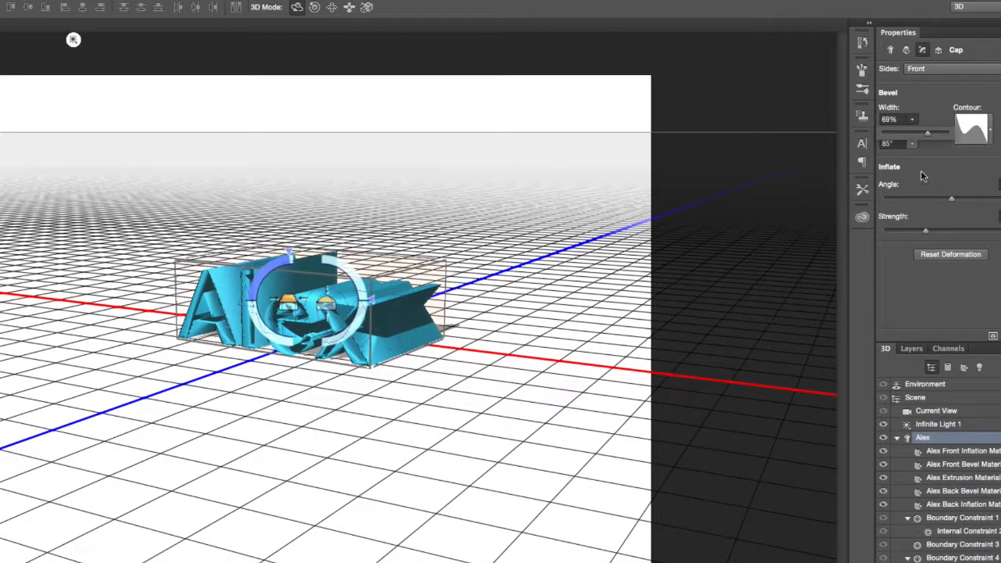
{"action": "left_click", "coordinate": [921, 172]}
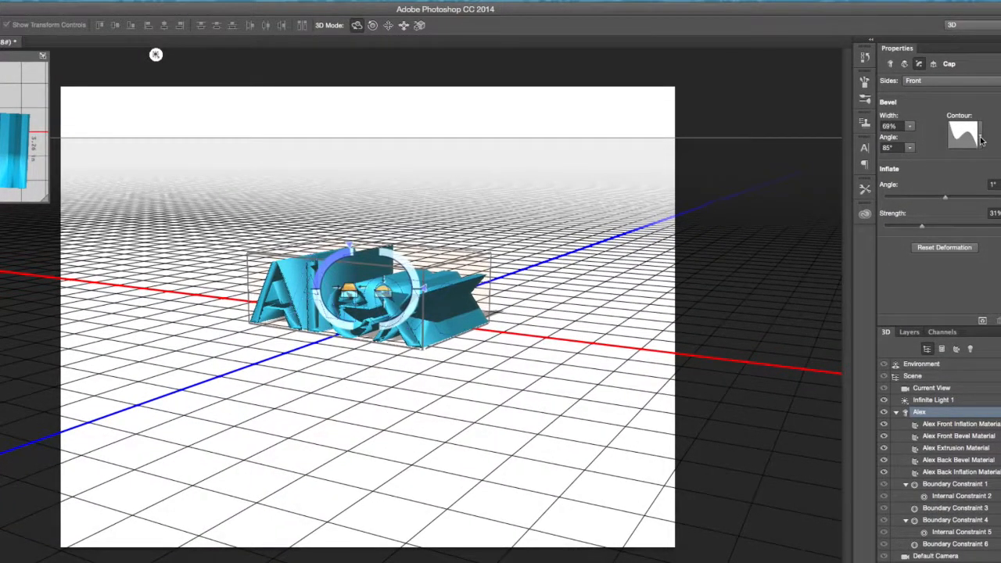
- Show the bevel contours in Large List view and try Ring - Double, Rolling Slope - Descending, Rounded Steps and Sawtooth 1
{"action": "left_click", "coordinate": [982, 140]}
{"action": "left_click", "coordinate": [995, 163]}
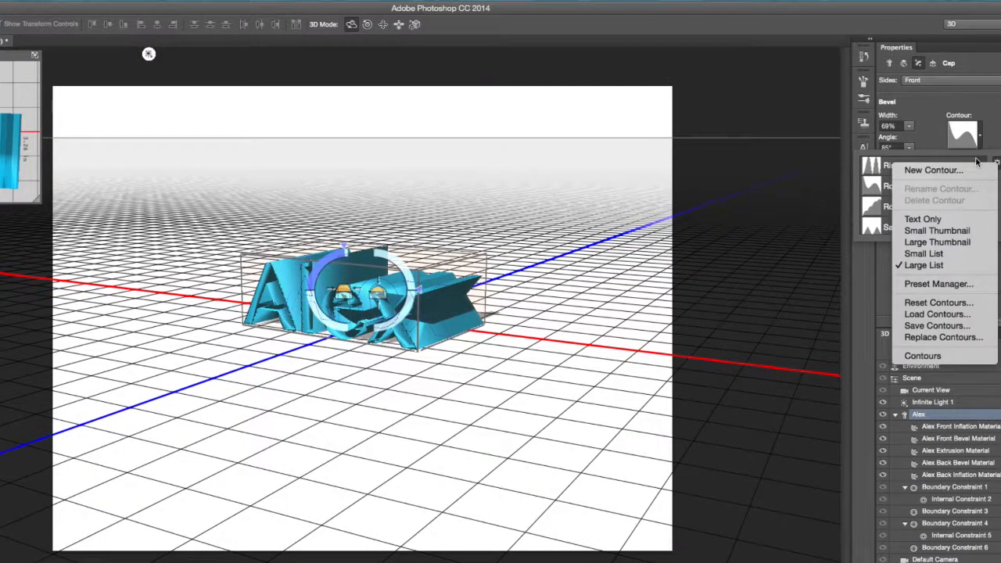
{"action": "left_click", "coordinate": [924, 266]}
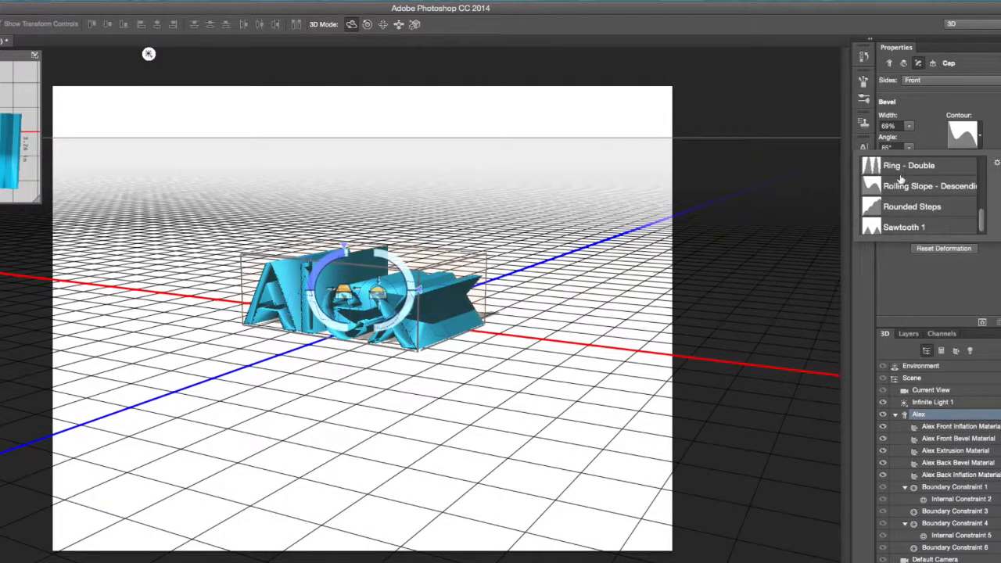
{"action": "left_click", "coordinate": [902, 174]}
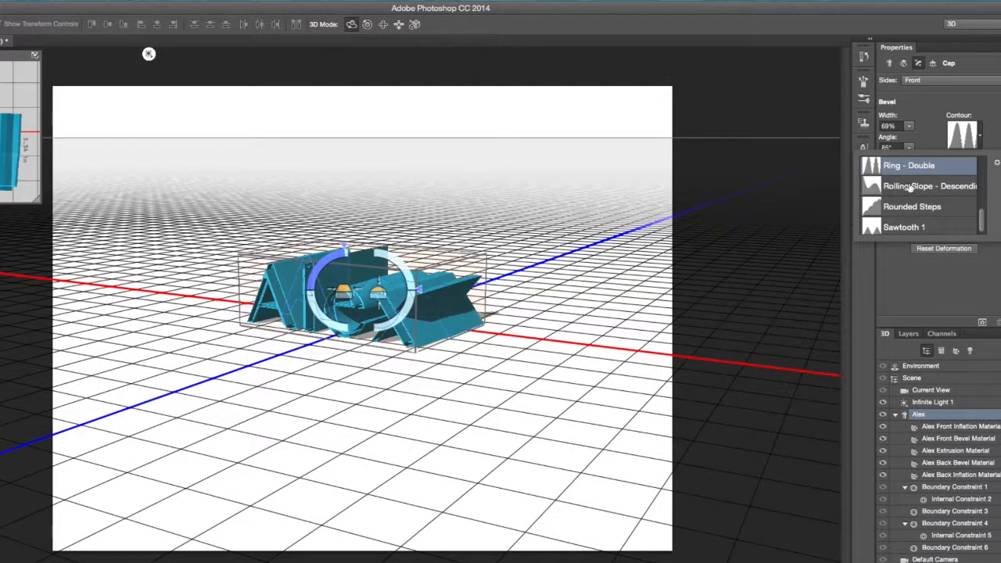
{"action": "left_click", "coordinate": [909, 188]}
{"action": "left_click", "coordinate": [912, 206]}
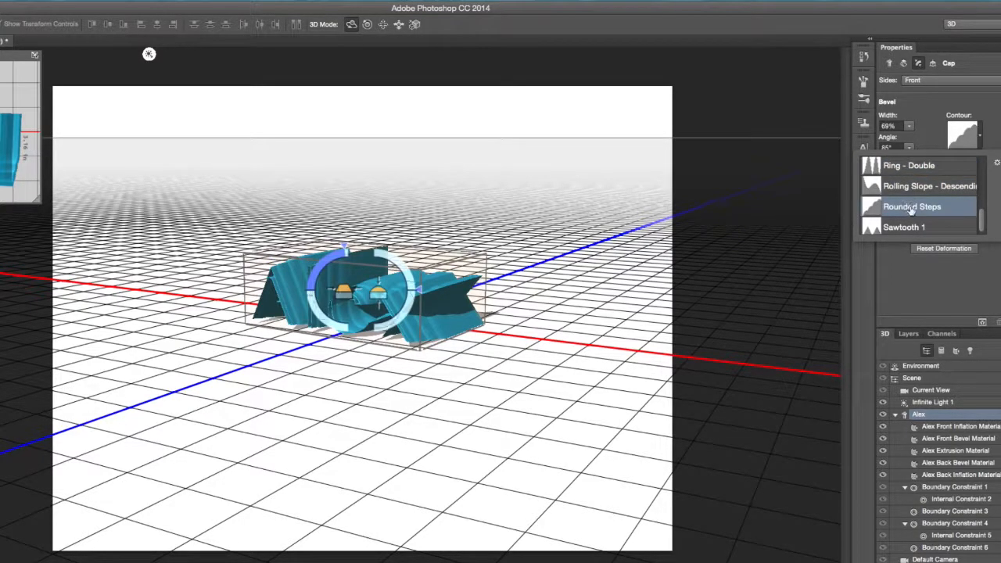
{"action": "left_click", "coordinate": [912, 227]}
- Try the Half Round and Gaussian contours on the front bevel and apply the Linear contour
{"action": "scroll", "coordinate": [914, 212], "scroll_direction": "up", "scroll_amount": 3}
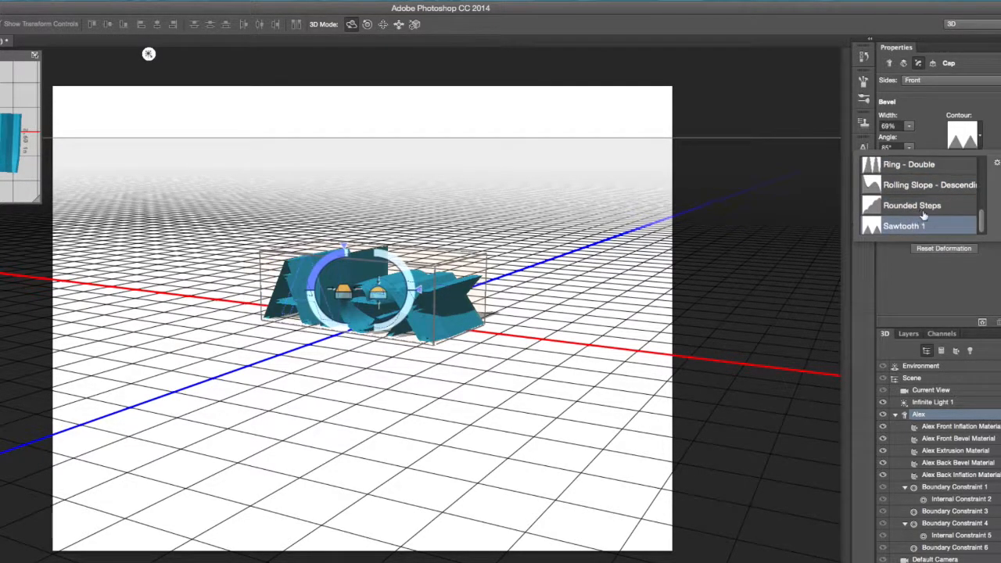
{"action": "left_click", "coordinate": [917, 191]}
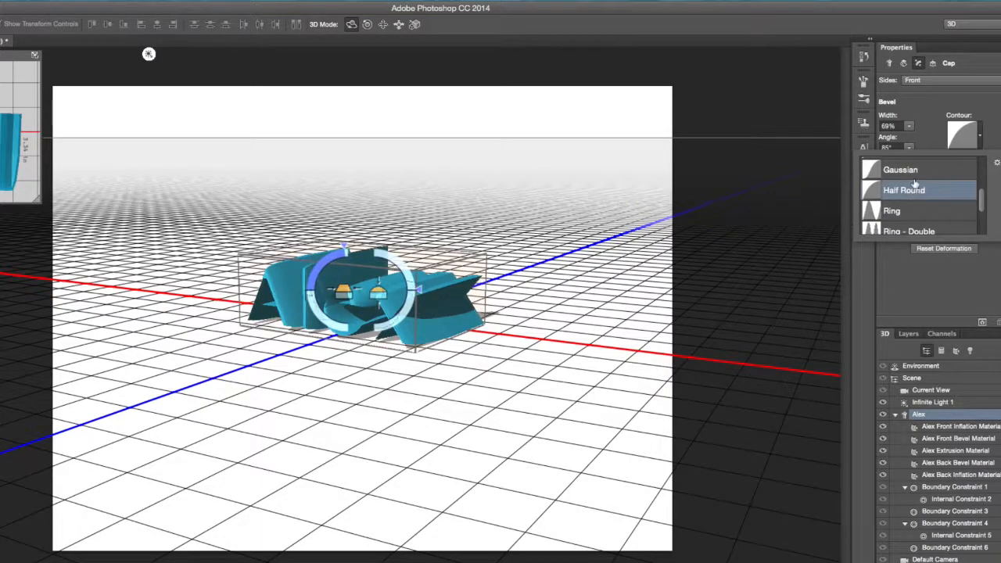
{"action": "left_click", "coordinate": [911, 171]}
{"action": "scroll", "coordinate": [914, 180], "scroll_direction": "up", "scroll_amount": 1}
{"action": "scroll", "coordinate": [914, 182], "scroll_direction": "up", "scroll_amount": 4}
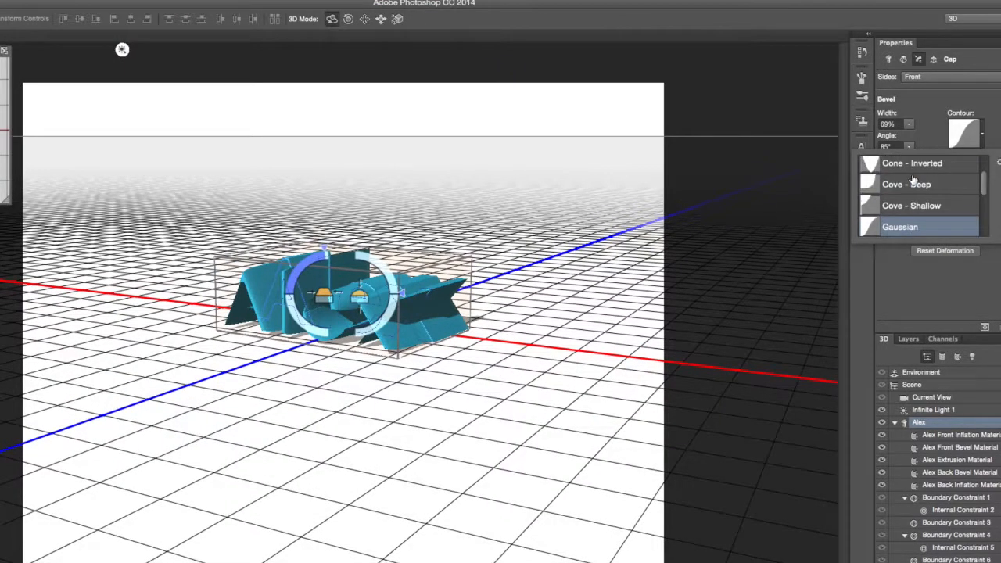
{"action": "left_click", "coordinate": [912, 169]}
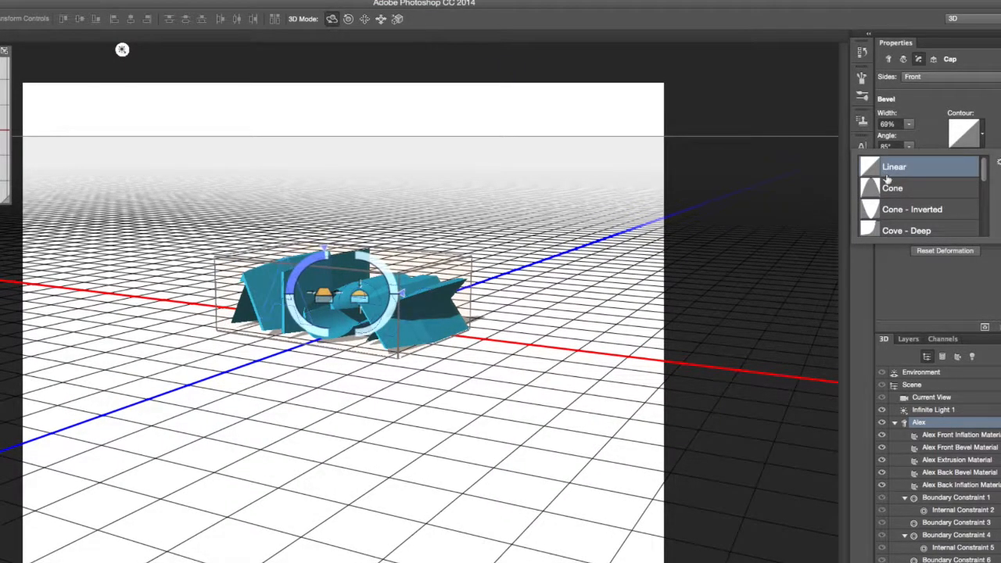
{"action": "left_click", "coordinate": [922, 128]}
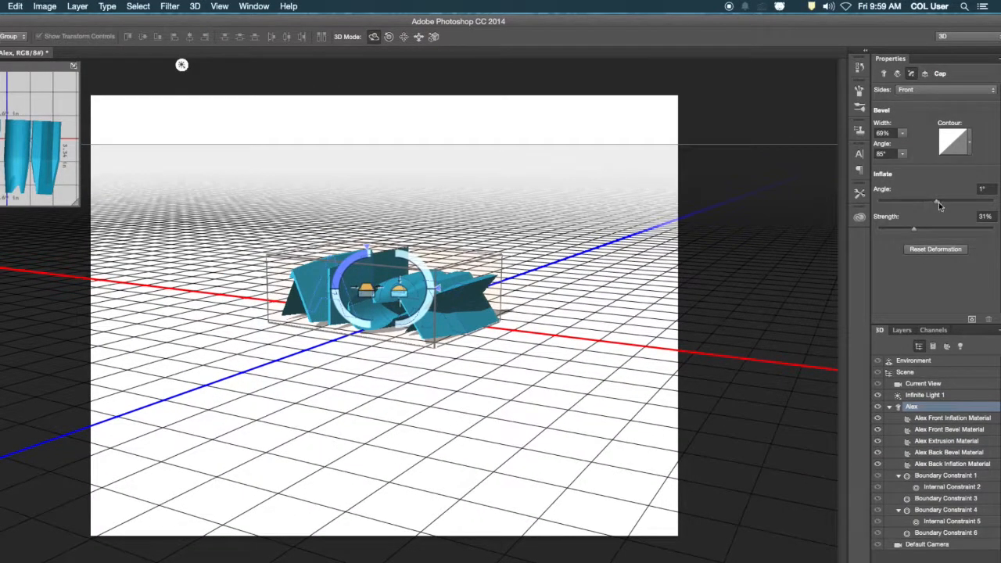
- Try a front cap inflate angle of about -42° with about 44% strength, and reset the deformation
{"action": "left_click_drag", "start_coordinate": [939, 202], "coordinate": [962, 232]}
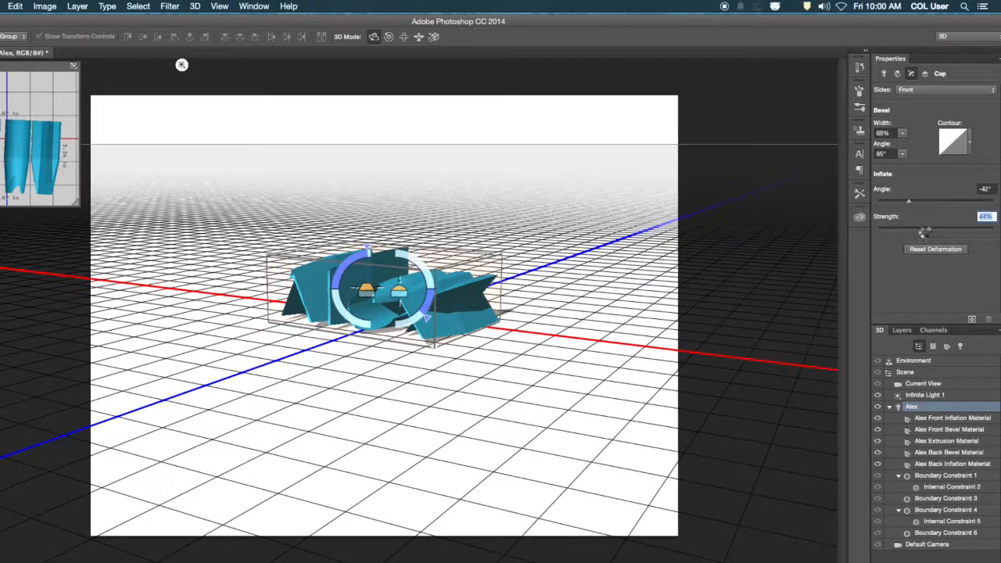
{"action": "left_click", "coordinate": [938, 248]}
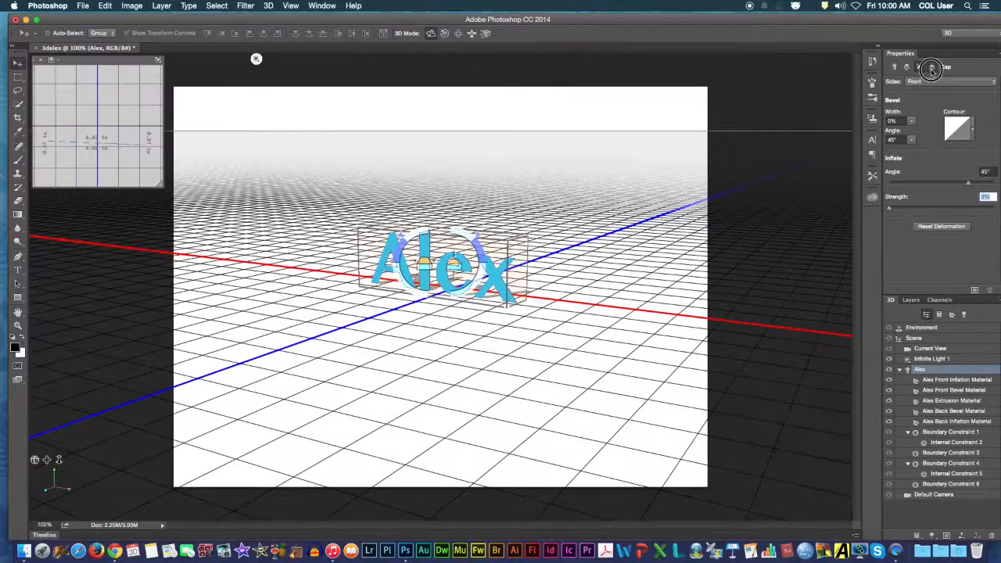
- Reset the text mesh's coordinates in its Coordinates properties
{"action": "left_click", "coordinate": [929, 72]}
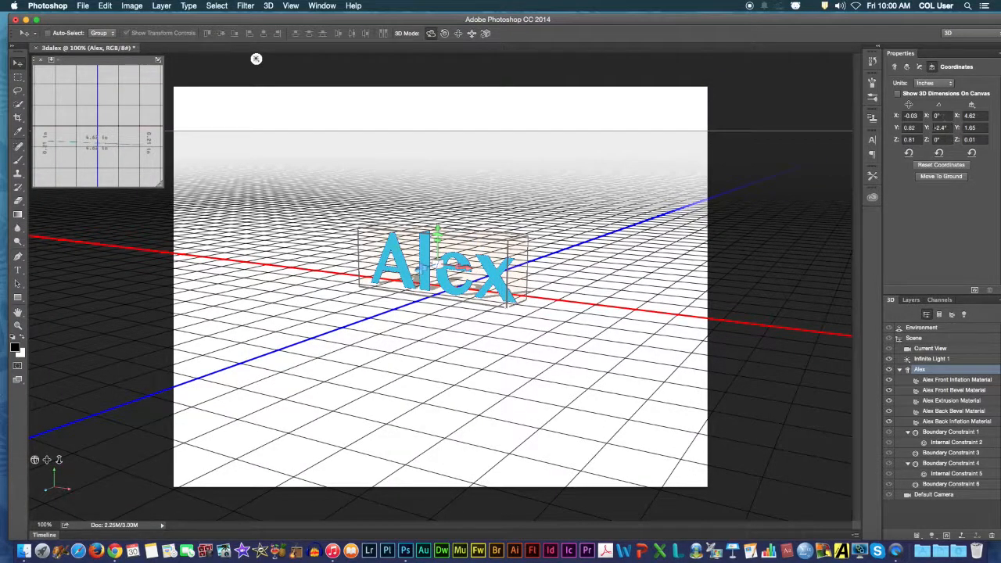
{"action": "left_click", "coordinate": [951, 167]}
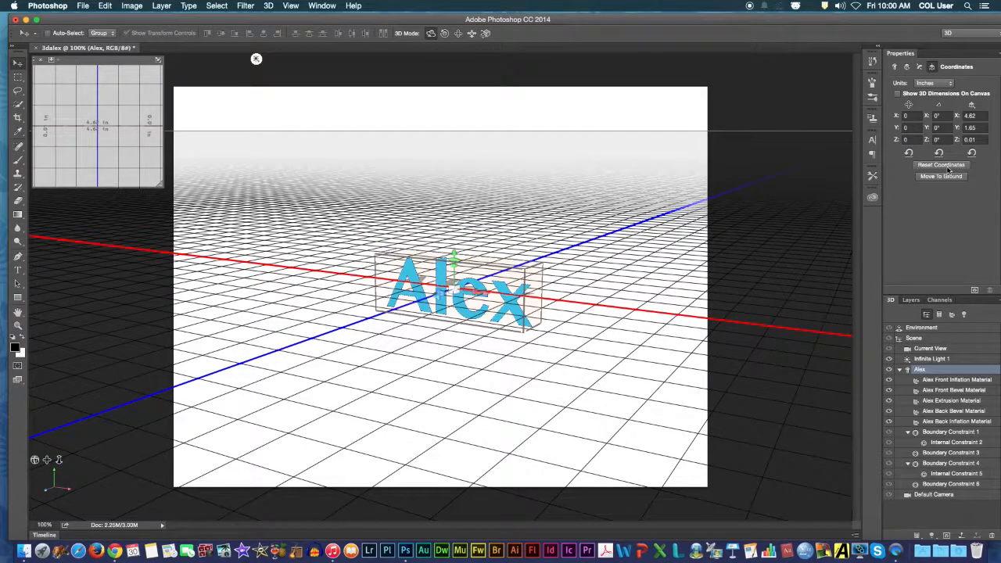